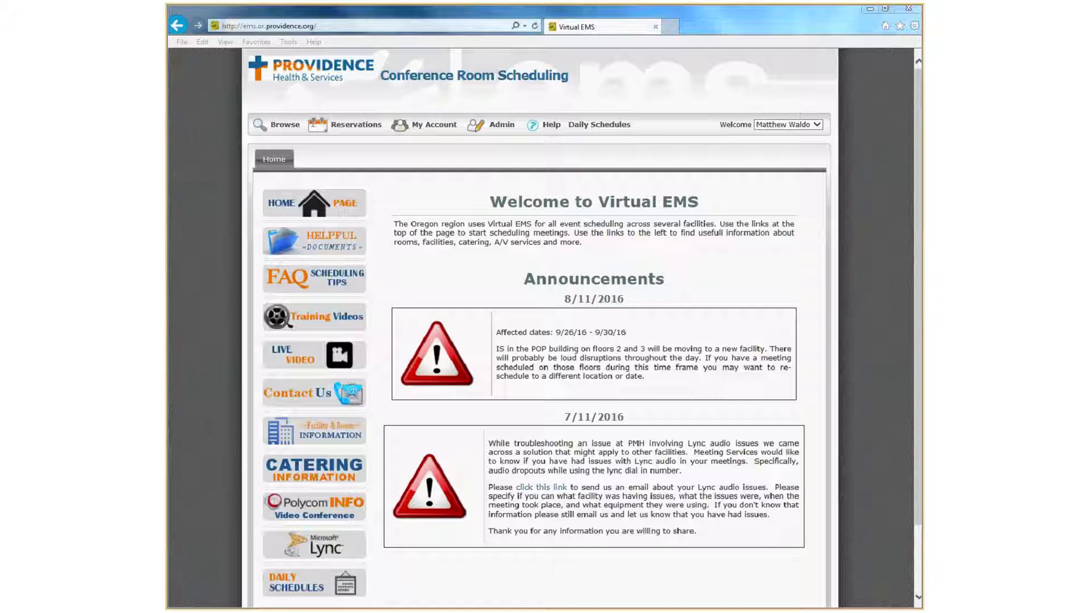
Start an Oregon Conference Rooms request at St. Vincent Medical Center for 9/21/2016, 7:00 AM to 8:00 AM, adding Room 2 for one attendee.
mouse_move(350, 126)
click(347, 159)
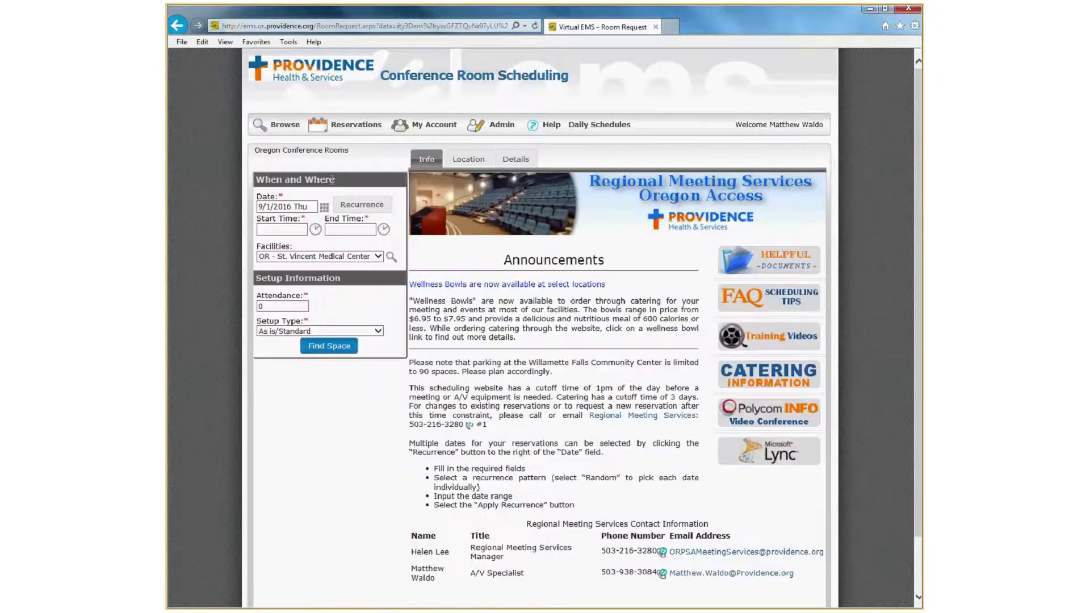
click(287, 207)
click(327, 299)
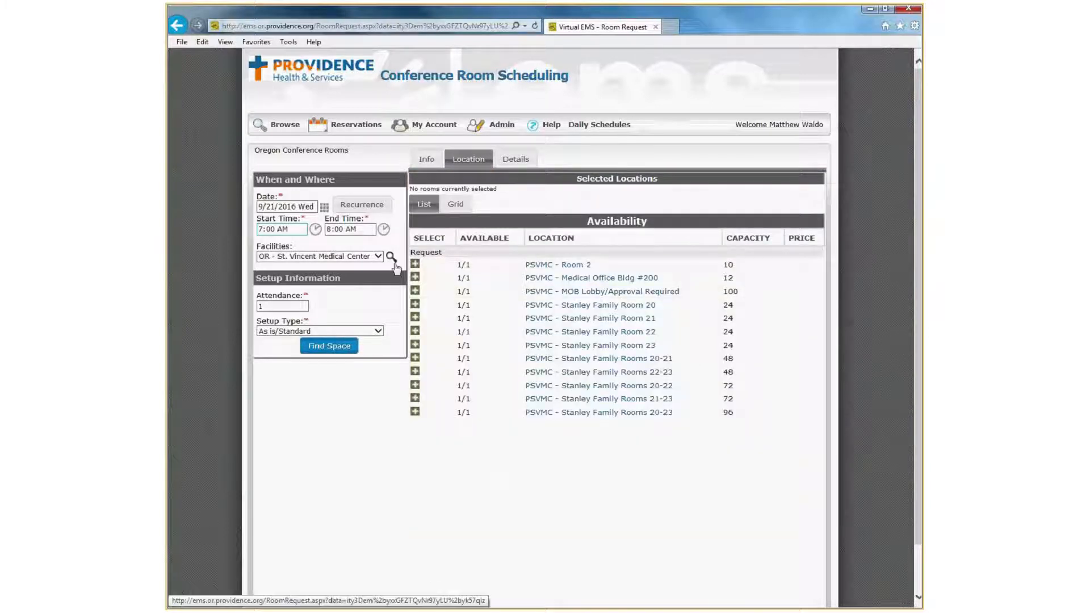
click(415, 263)
Fill in the details with event name "test", event type InHouse, customer Regional Meeting Svc, and the first contact.
click(502, 166)
click(464, 209)
text(test)
key(Tab)
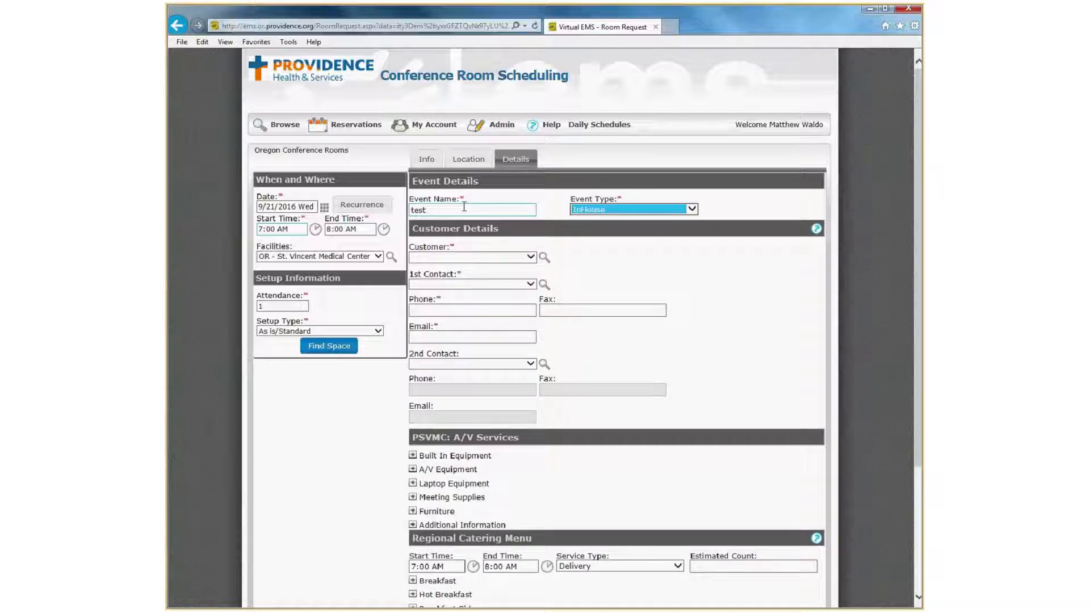
key(Tab)
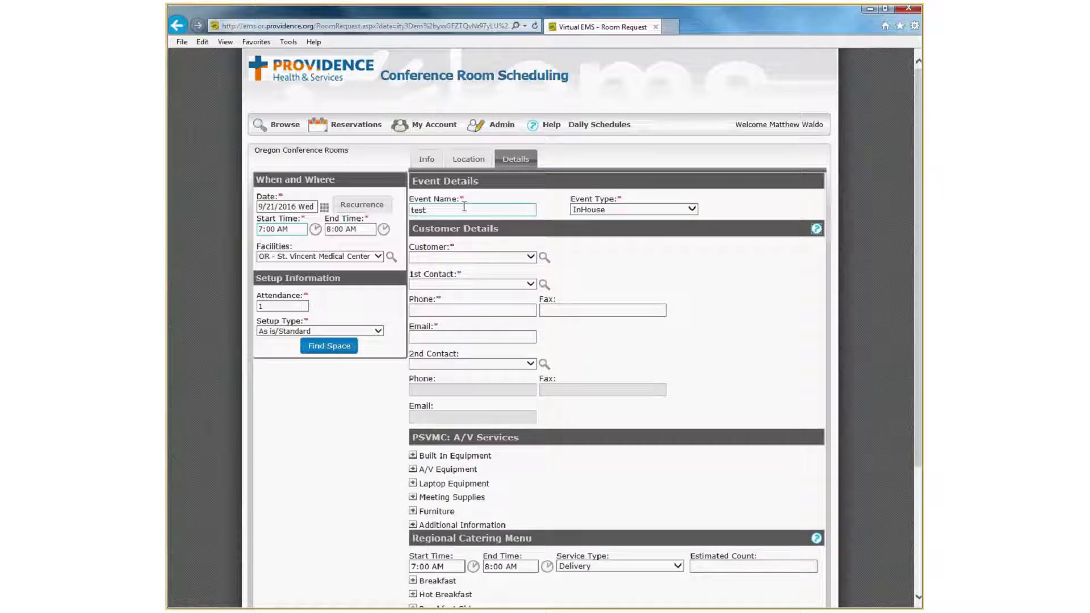
key(Tab)
key(Down)
key(Tab)
key(Down)
click(339, 424)
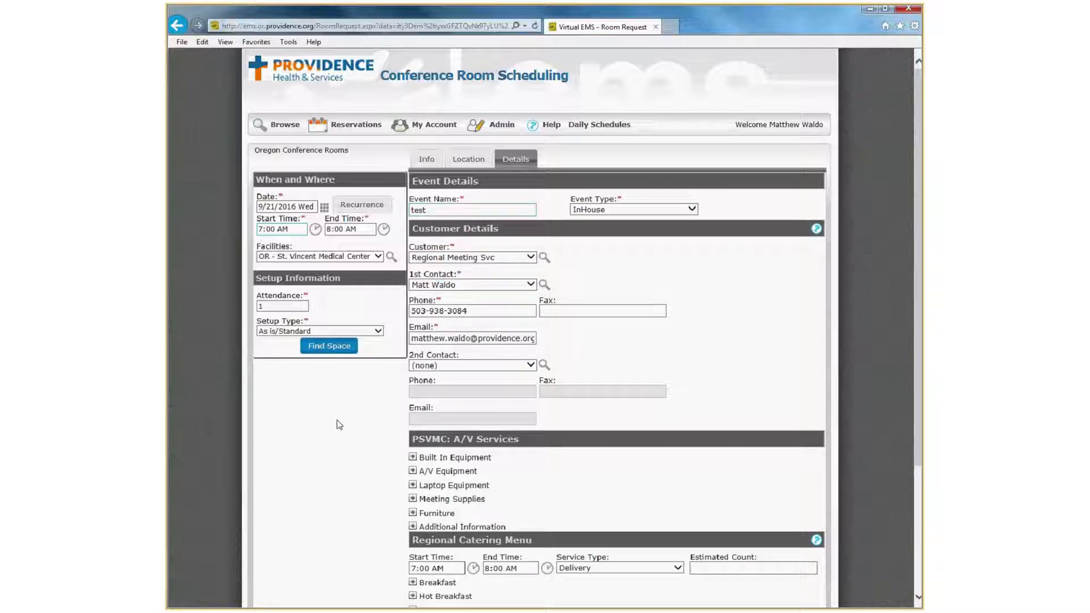
Expand the A/V, Built In and Laptop Equipment categories under A/V Services and request one laptop.
scroll(340, 423, down, 3)
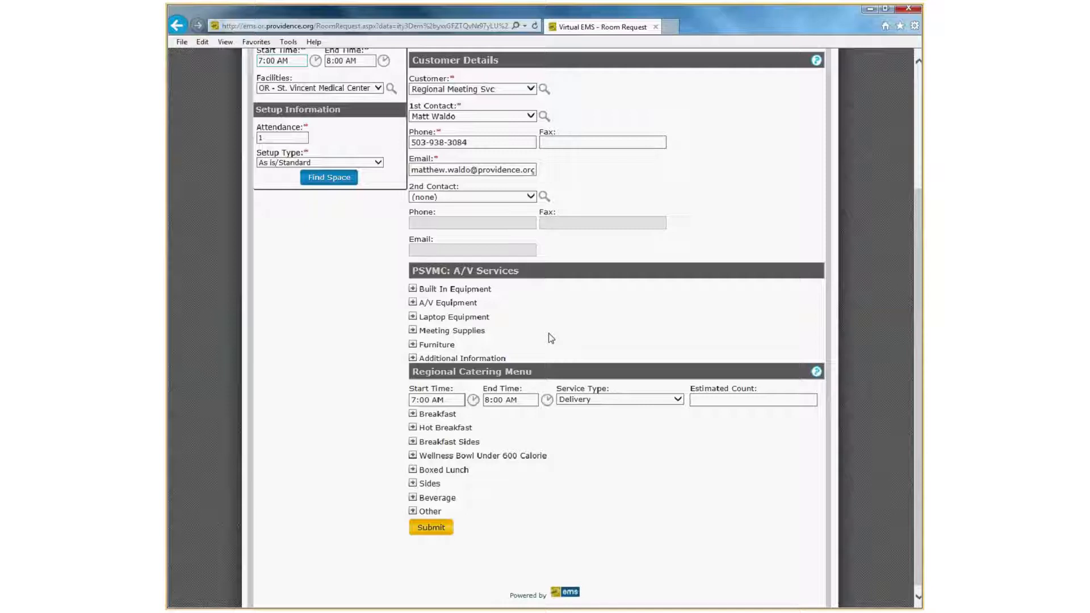
click(413, 303)
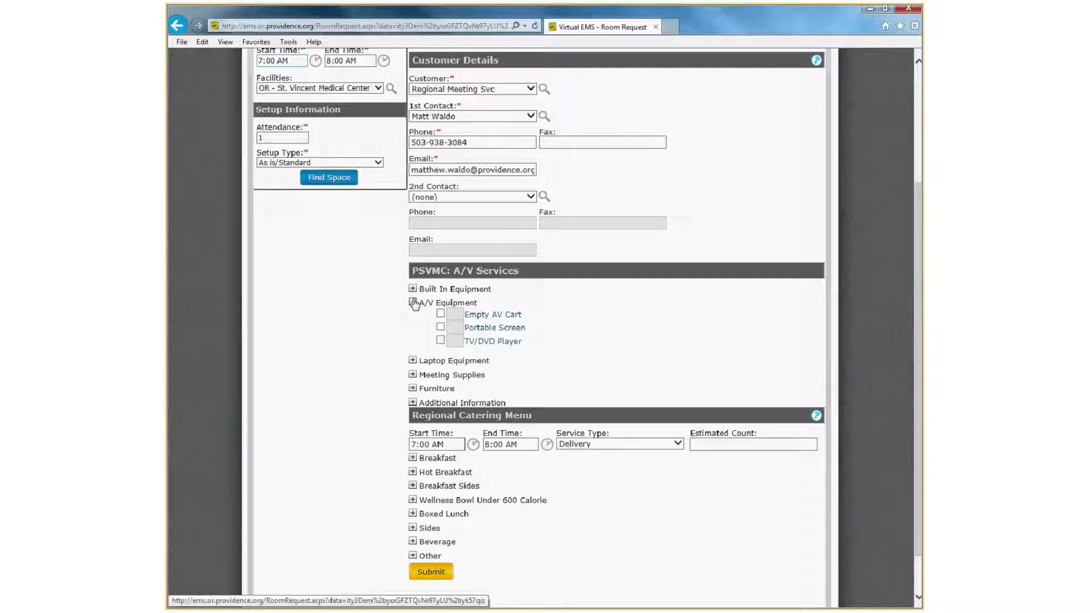
click(412, 289)
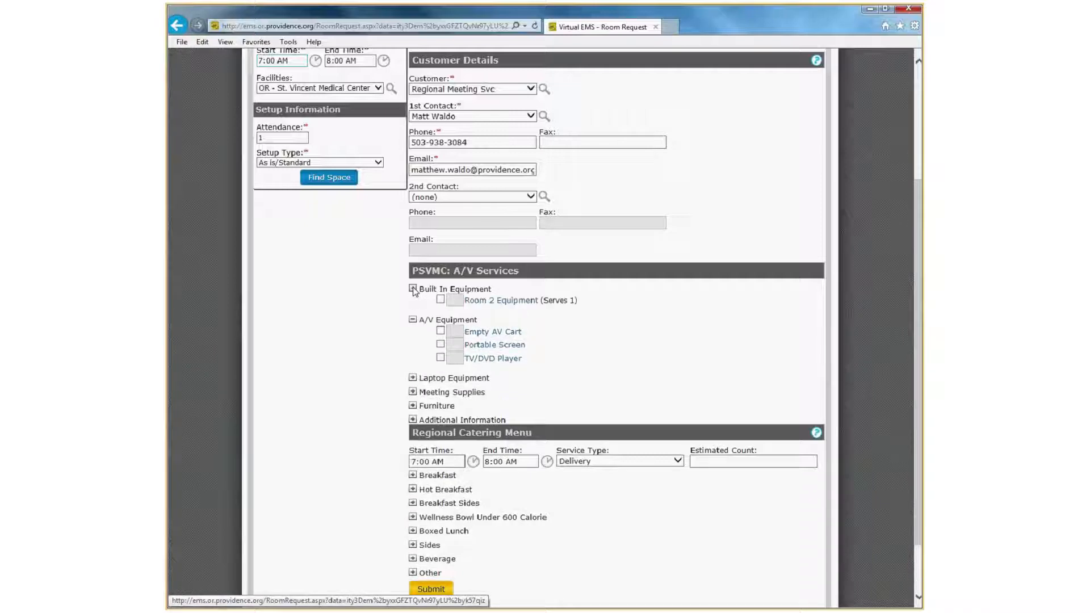
click(412, 378)
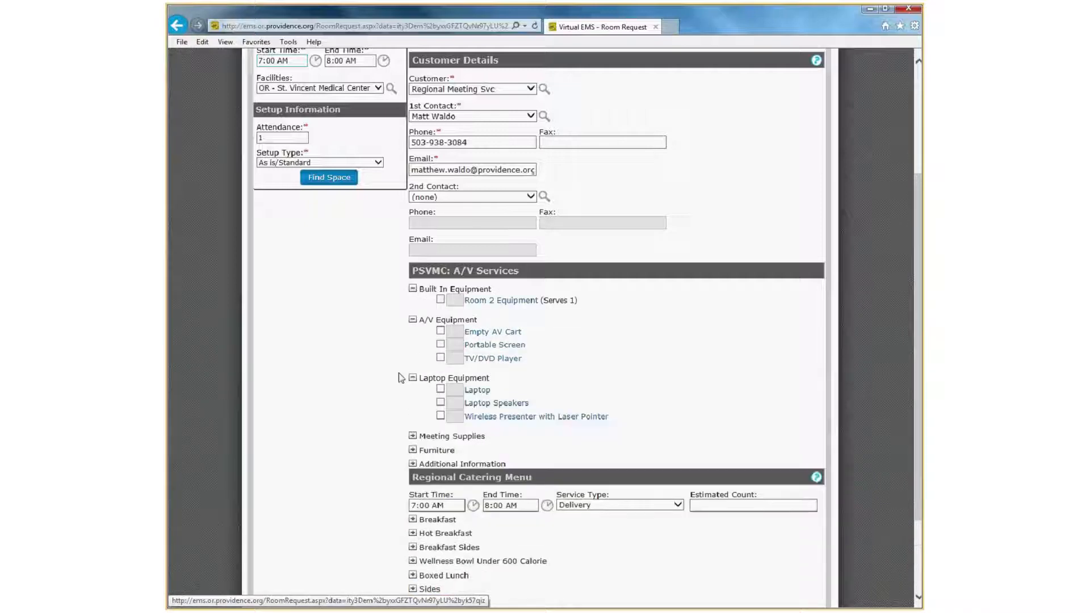
click(440, 390)
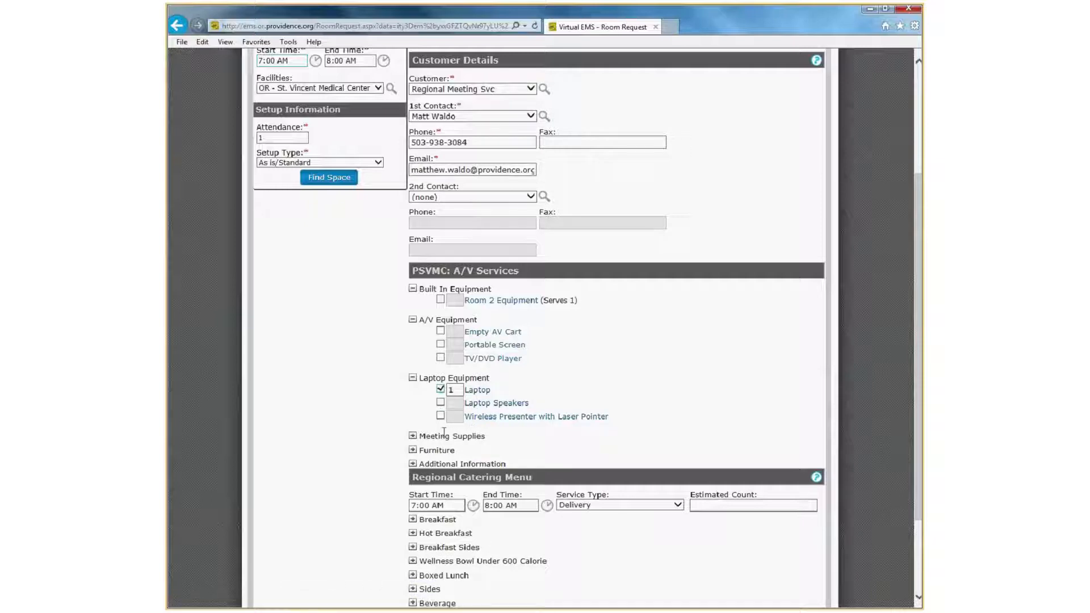
View the laptop's resource details, and collapse the Built In Equipment and A/V Equipment categories.
click(473, 391)
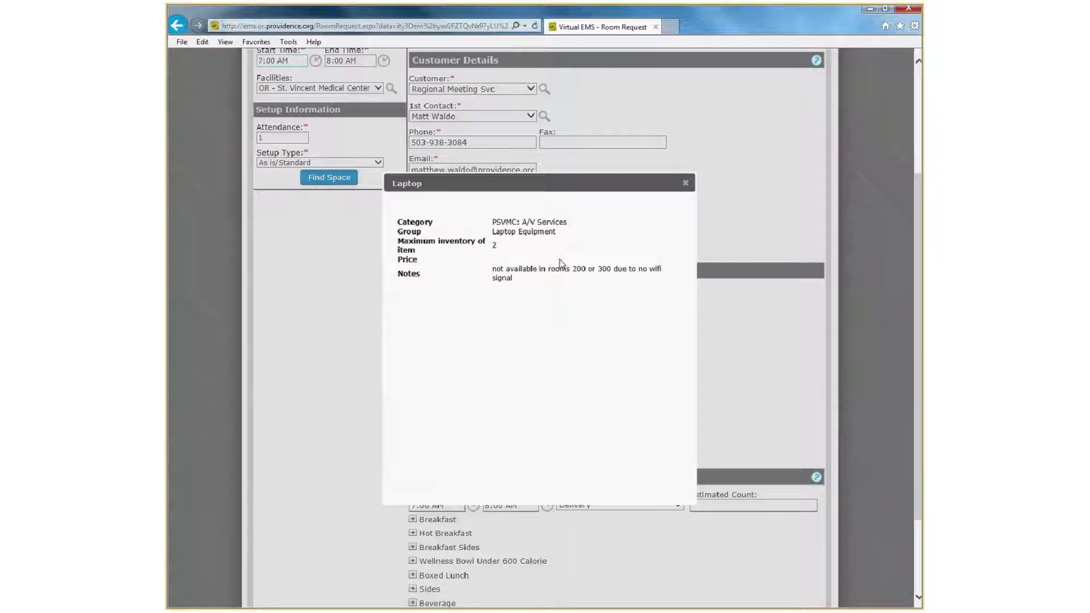
click(685, 183)
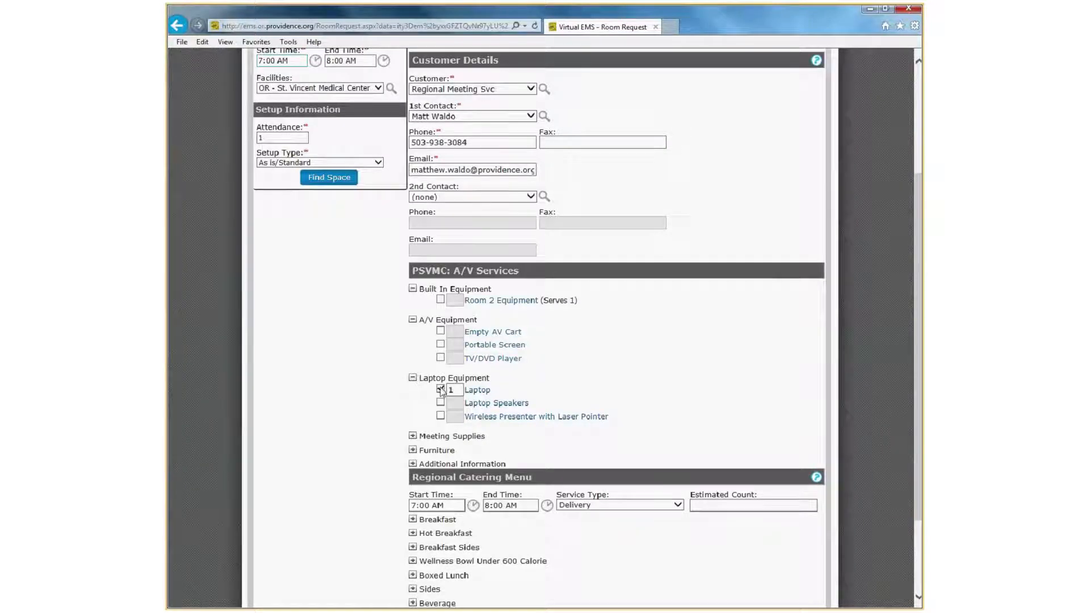
click(412, 319)
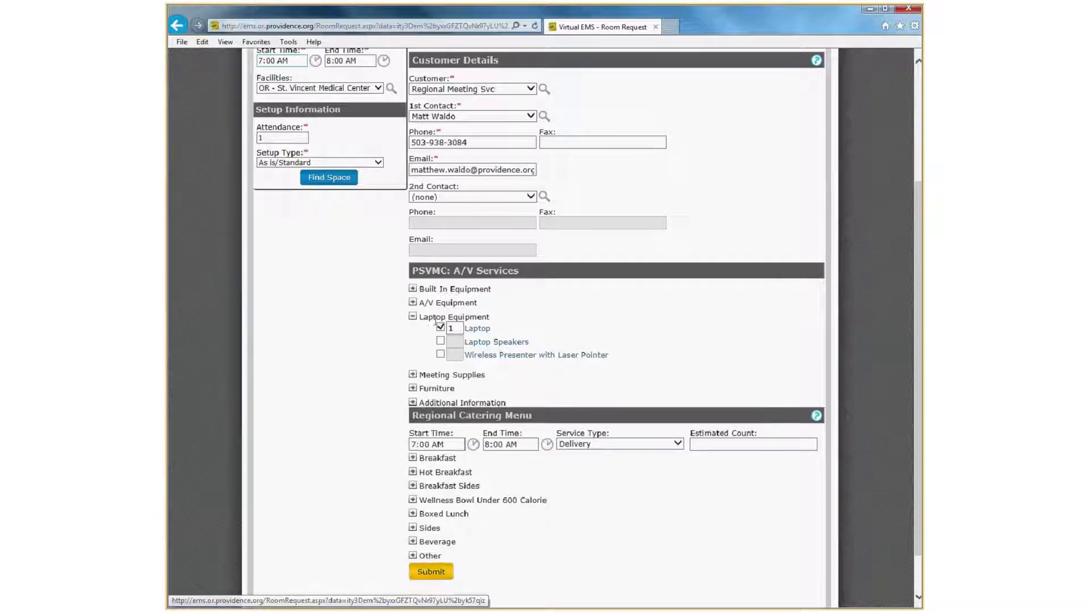
Change the laptop quantity to 2 and back to 1, and briefly check the A/V Equipment category.
double_click(455, 328)
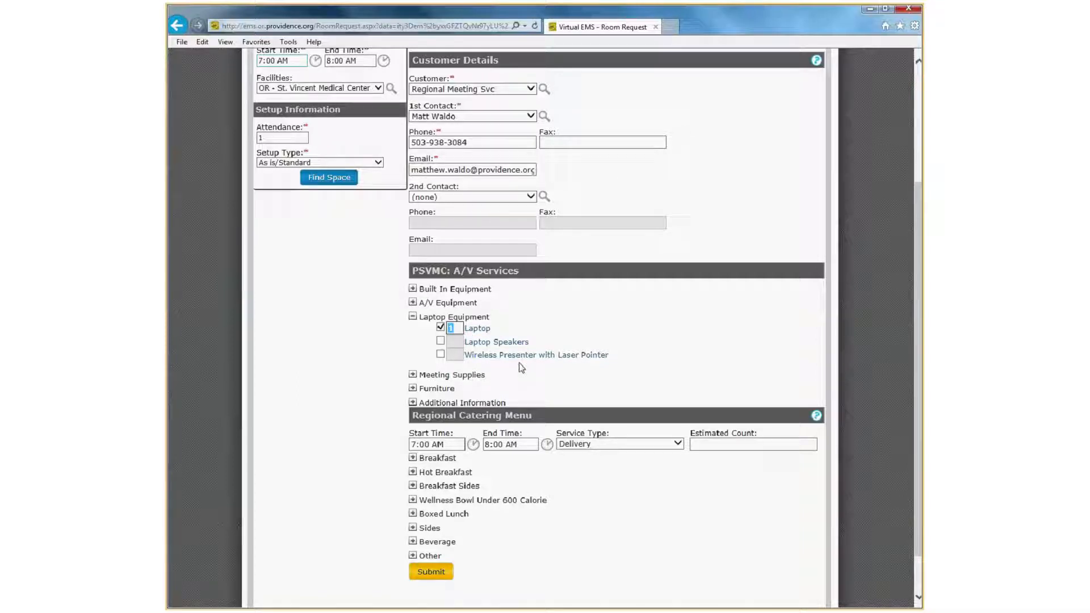
text(2)
text(1)
click(413, 303)
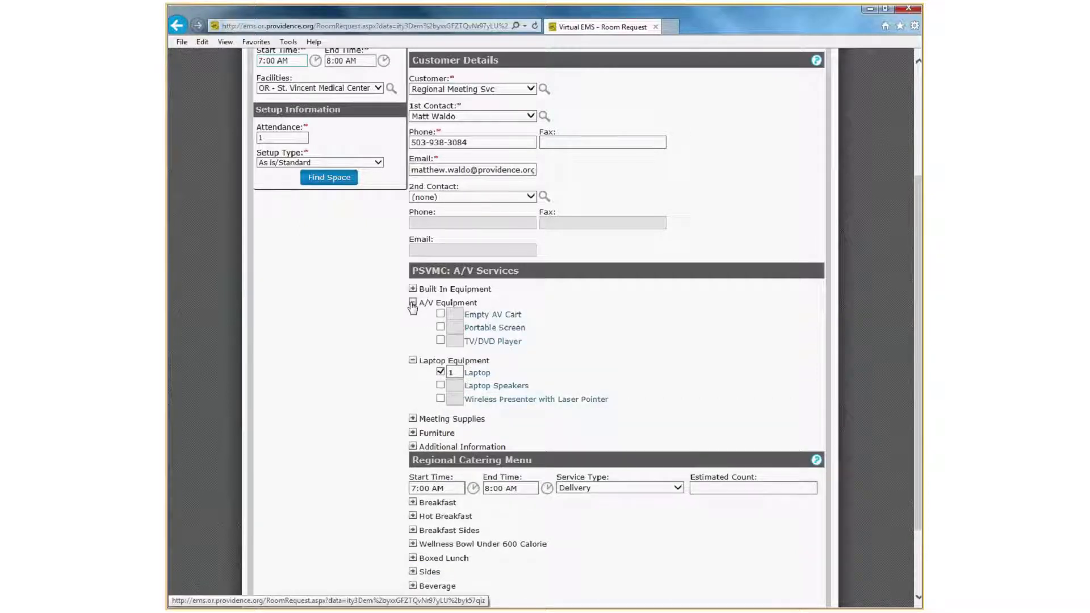
click(412, 302)
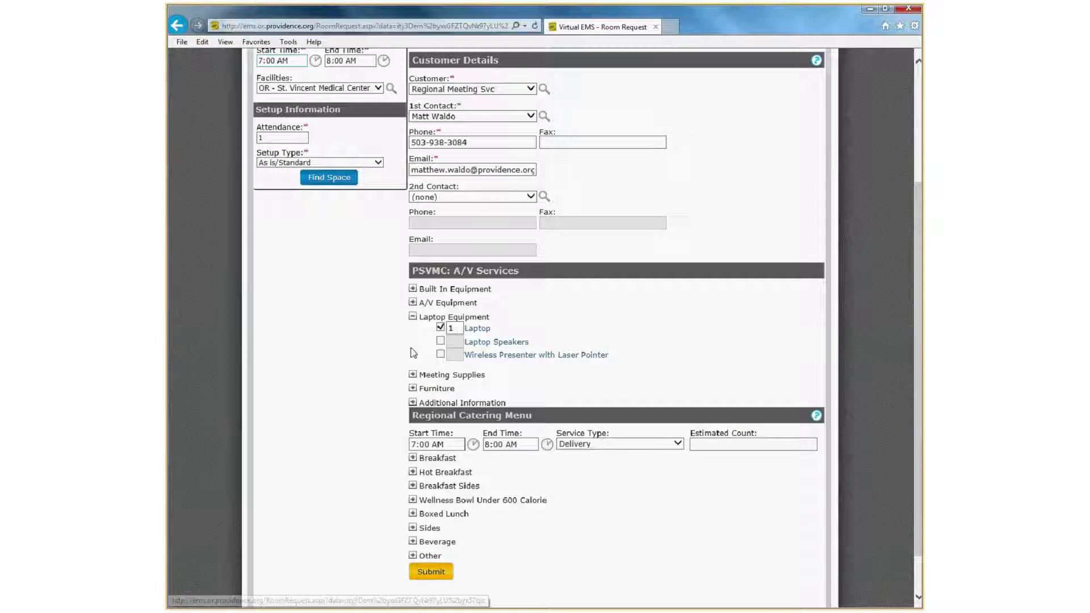
Check the Room 2 Equipment details under Built In Equipment and request it with the projector and conference phone.
click(413, 289)
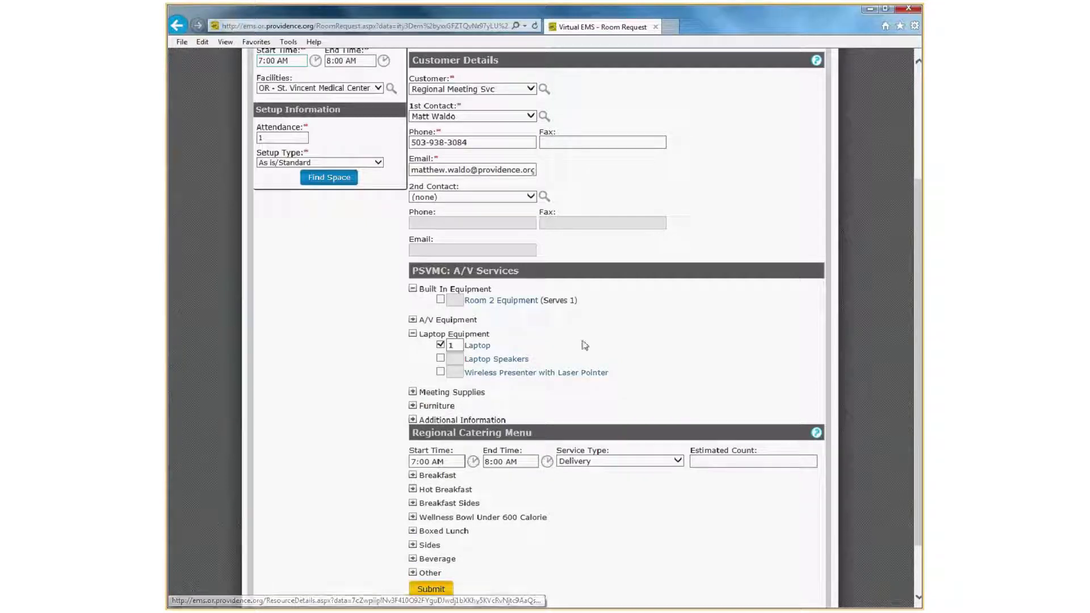
click(510, 302)
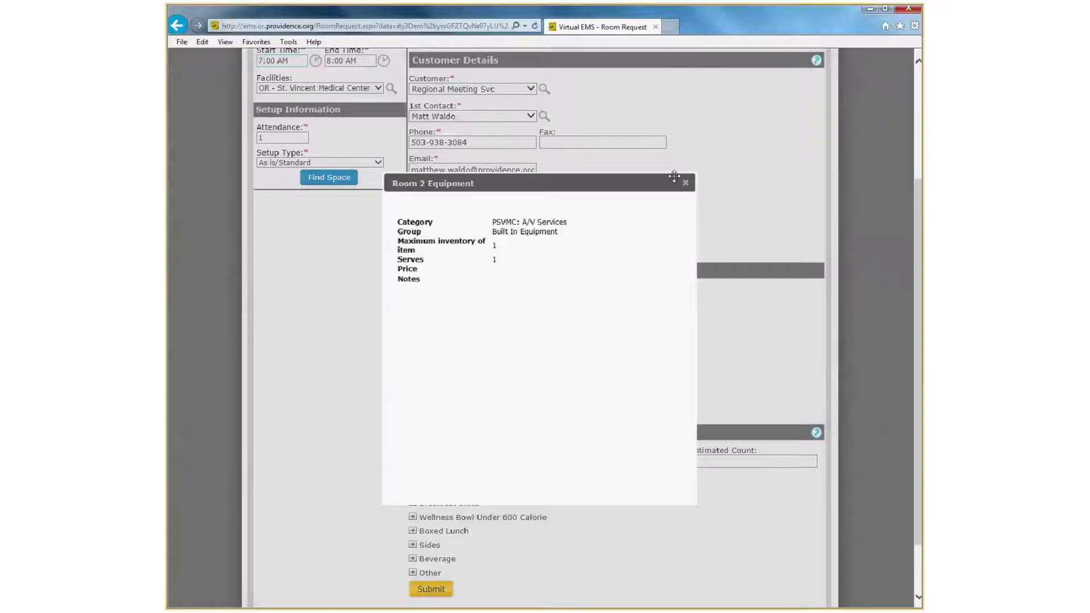
click(685, 182)
click(441, 300)
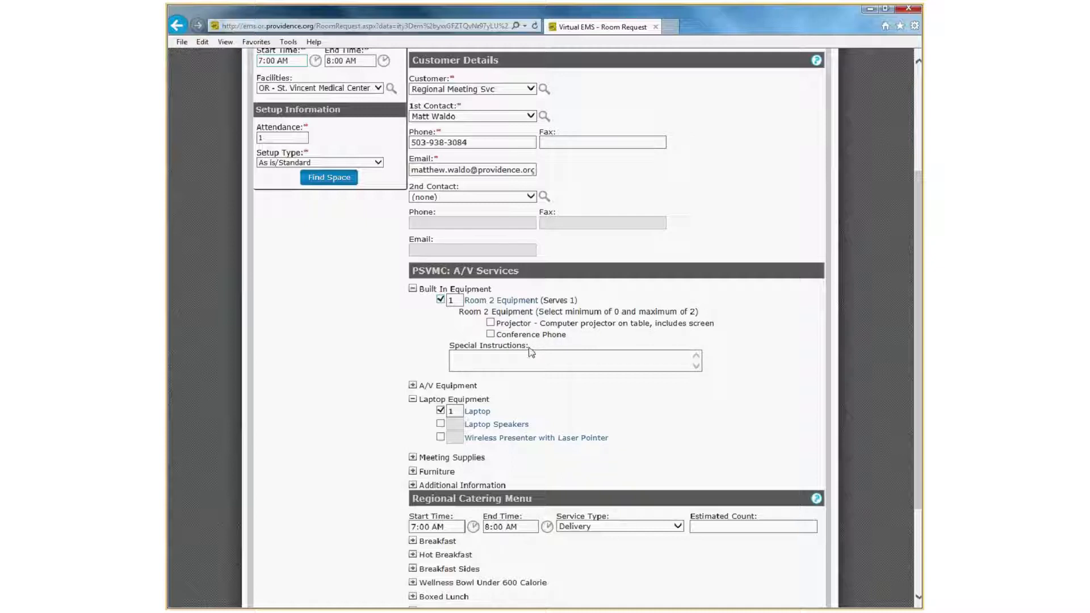
click(490, 322)
click(490, 334)
Enter the Room 2 Equipment special instructions "Will have HDMI connection for my Laptop.".
scroll(404, 332, down, 2)
click(511, 277)
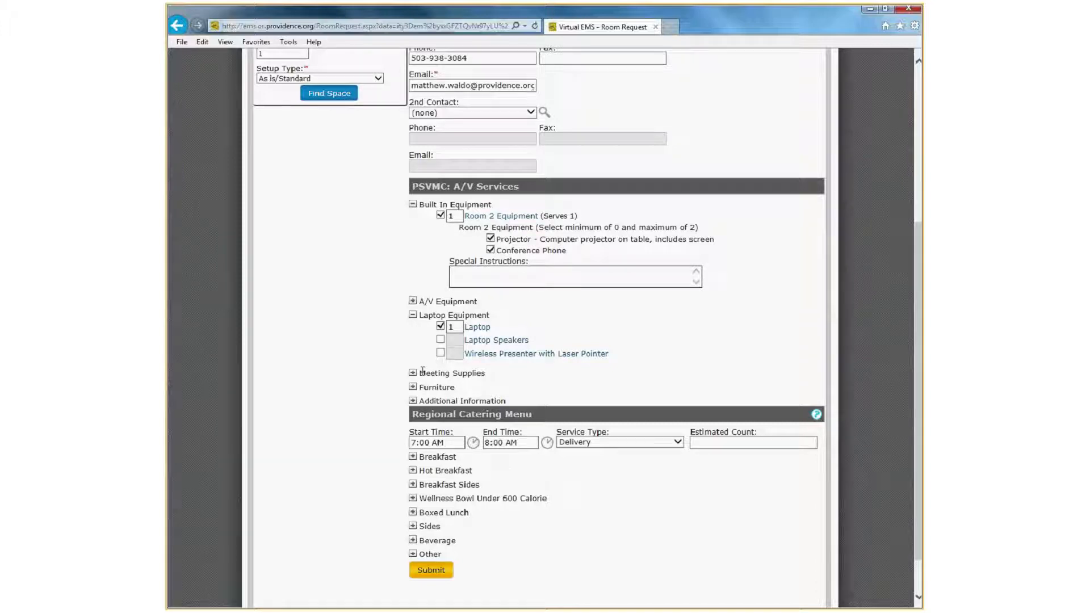
text(Will have HDMI)
text(connection for my Laptop.)
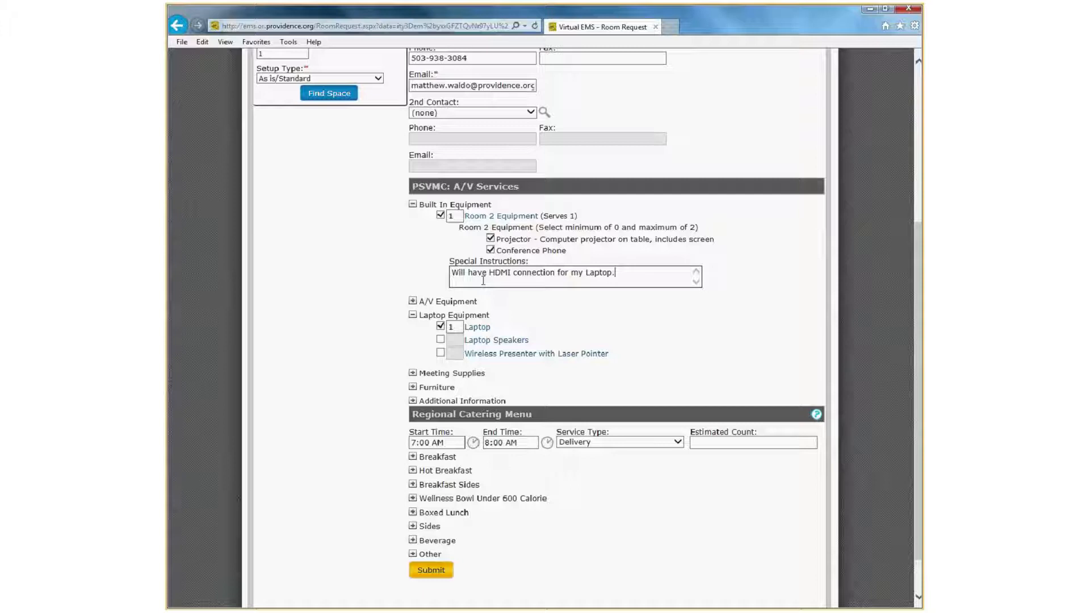
Set the Regional Catering Menu service time to 7:00 AM through 7:45 AM.
scroll(366, 381, down, 2)
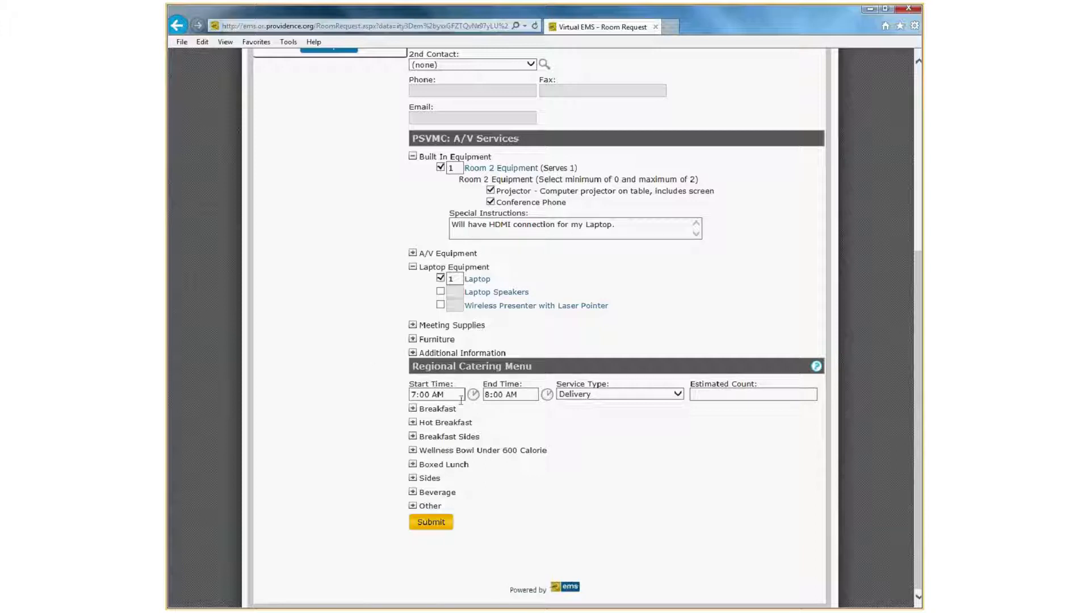
drag(455, 398, 385, 396)
key(Tab)
text(7:45)
key(Tab)
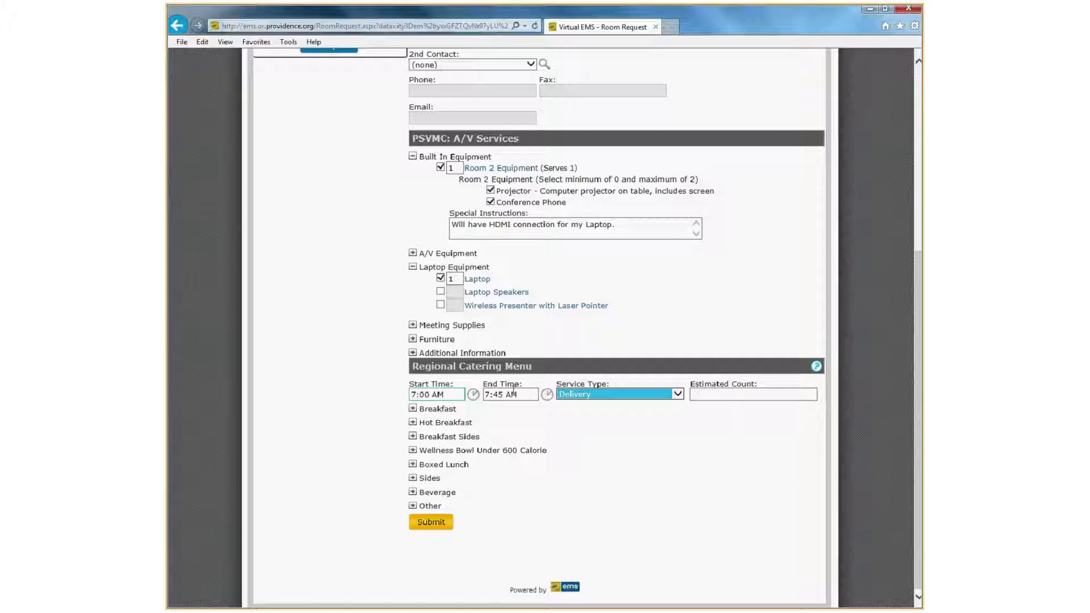
Expand the Breakfast catering category and view the Bagel Bar's details.
click(412, 409)
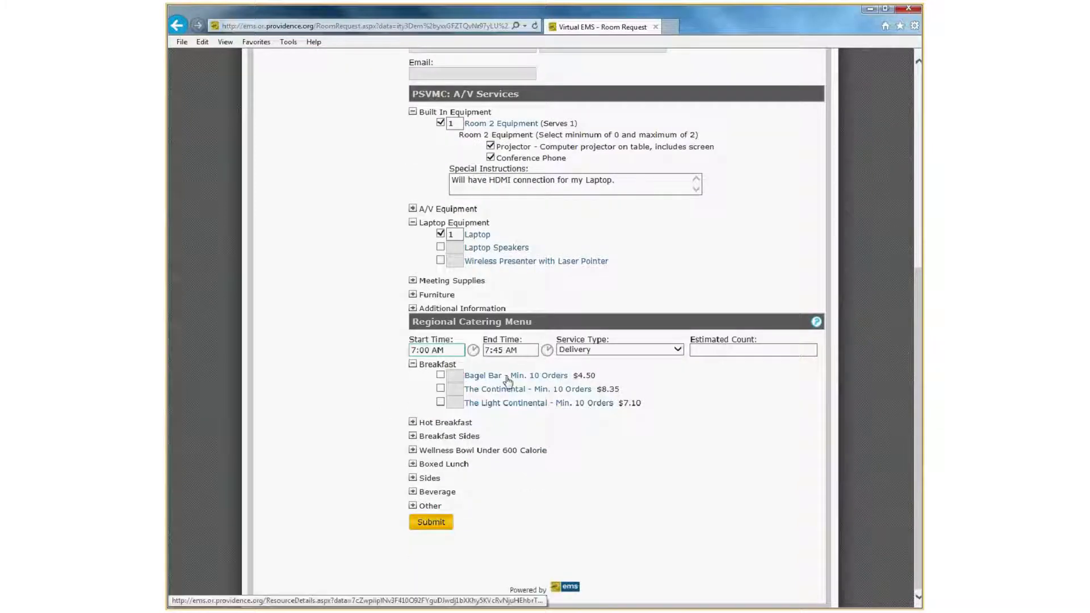
click(537, 377)
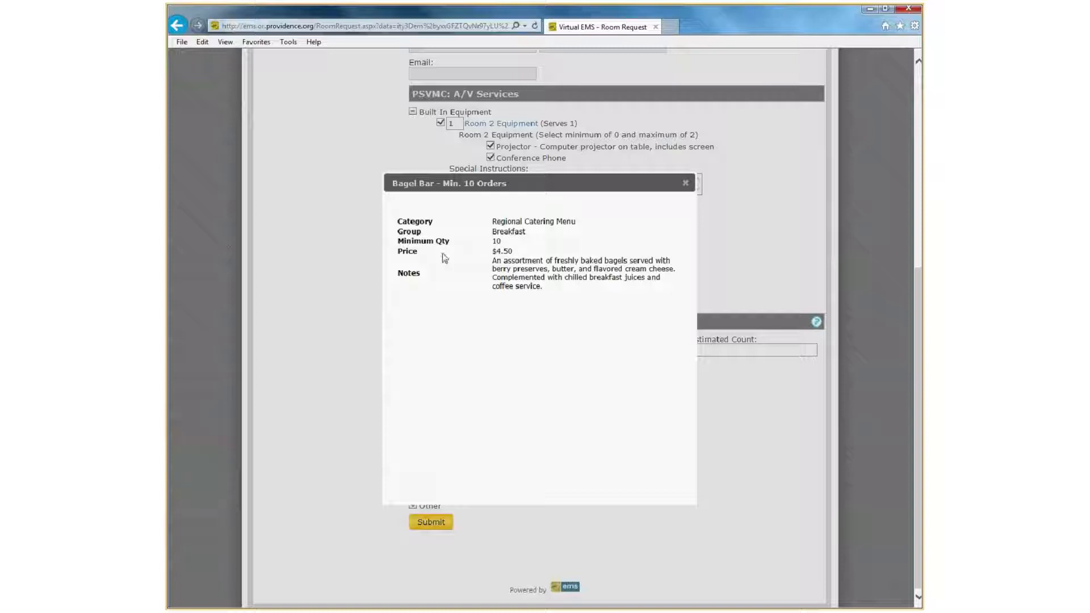
click(685, 182)
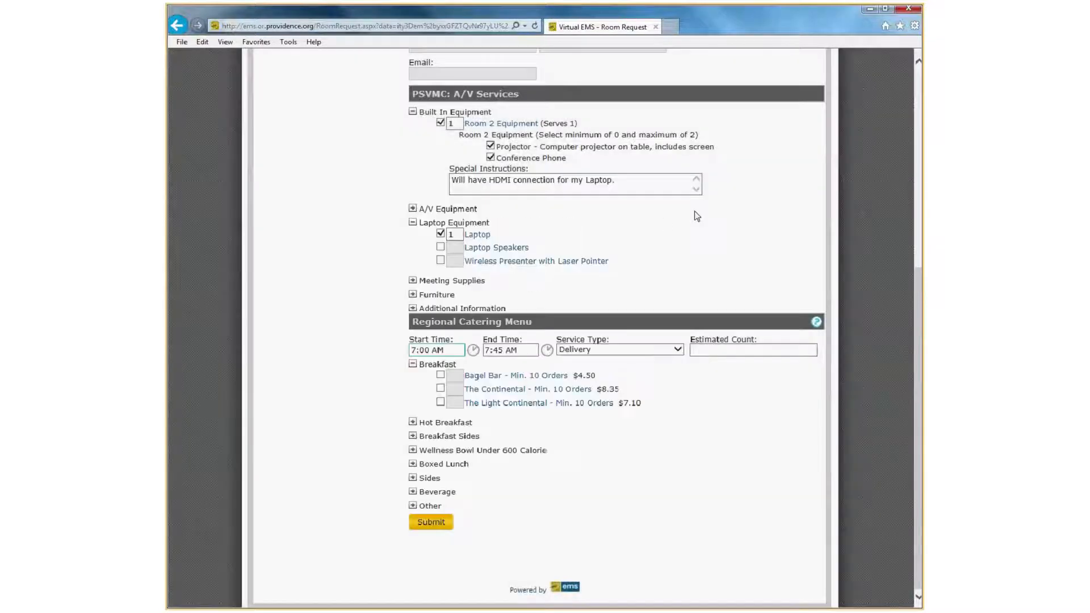
Add the Bagel Bar to the catering order with a quantity of 10.
scroll(697, 215, up, 5)
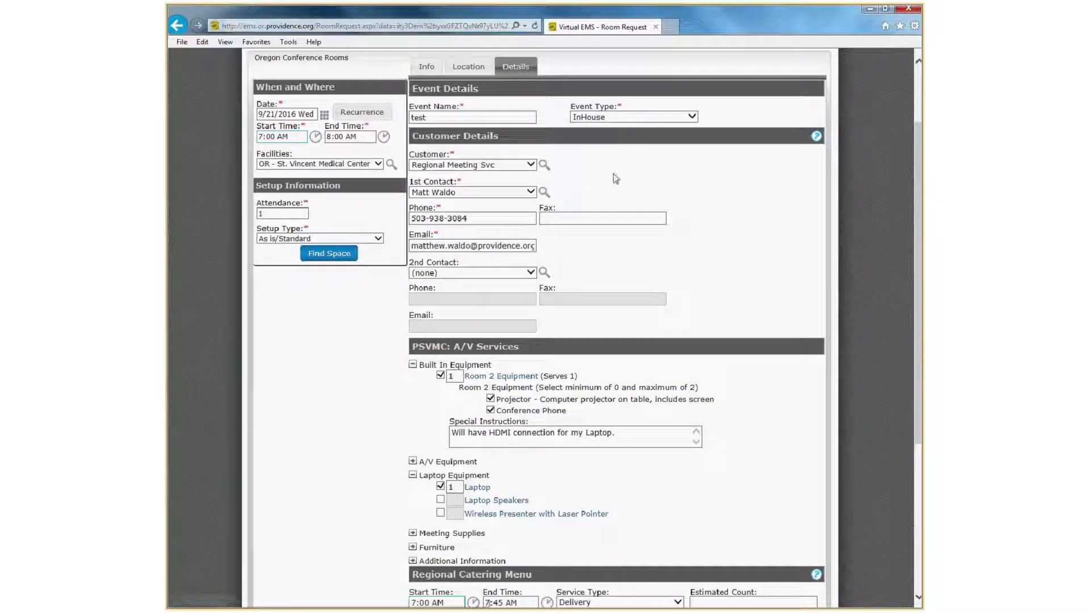
scroll(712, 230, down, 2)
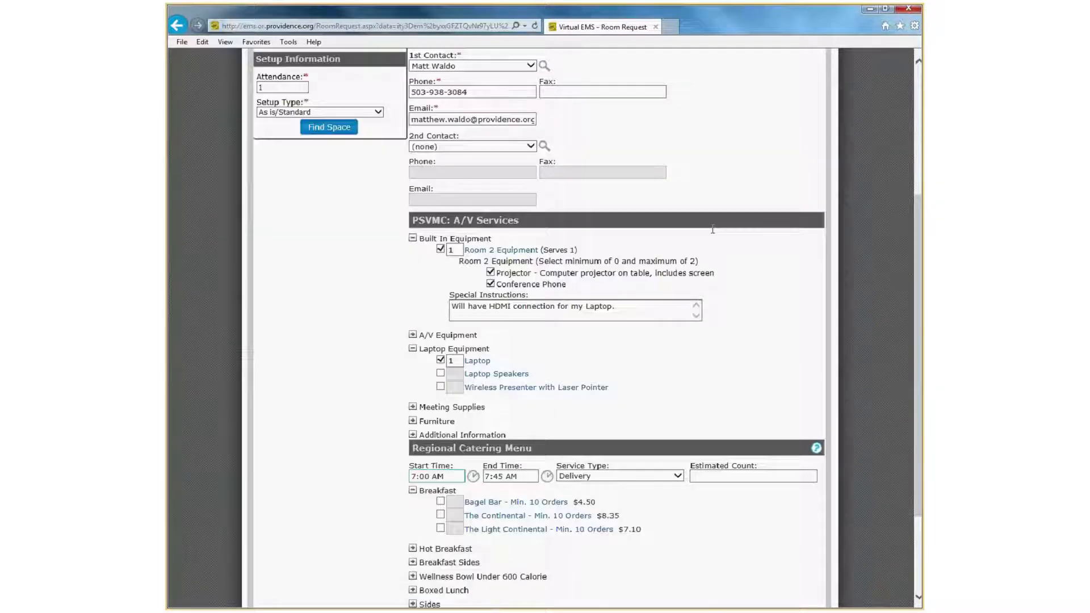
scroll(712, 229, down, 2)
click(440, 375)
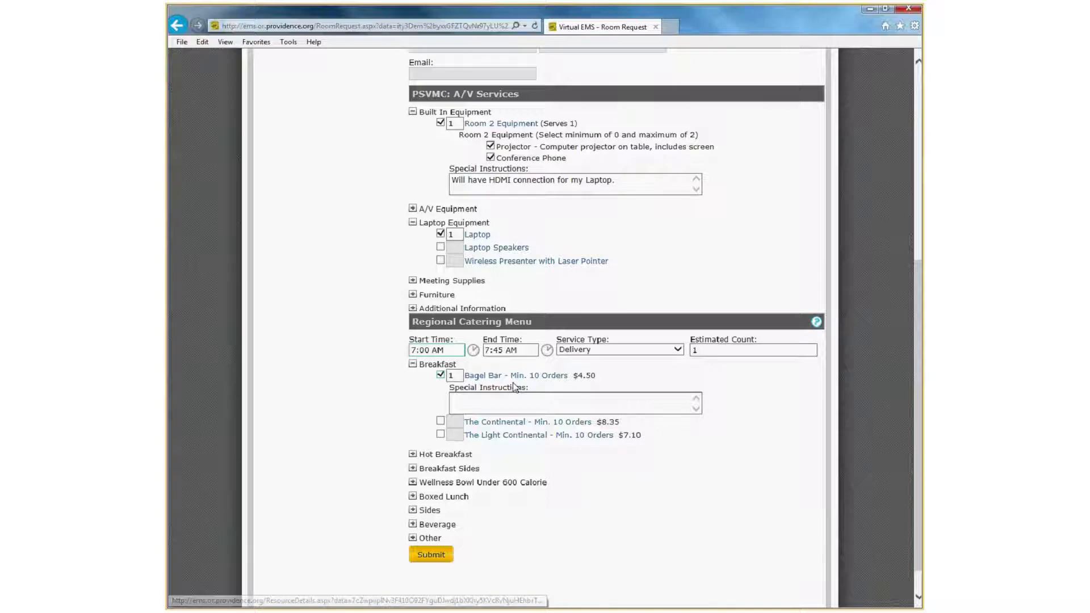
click(412, 454)
click(412, 454)
click(461, 375)
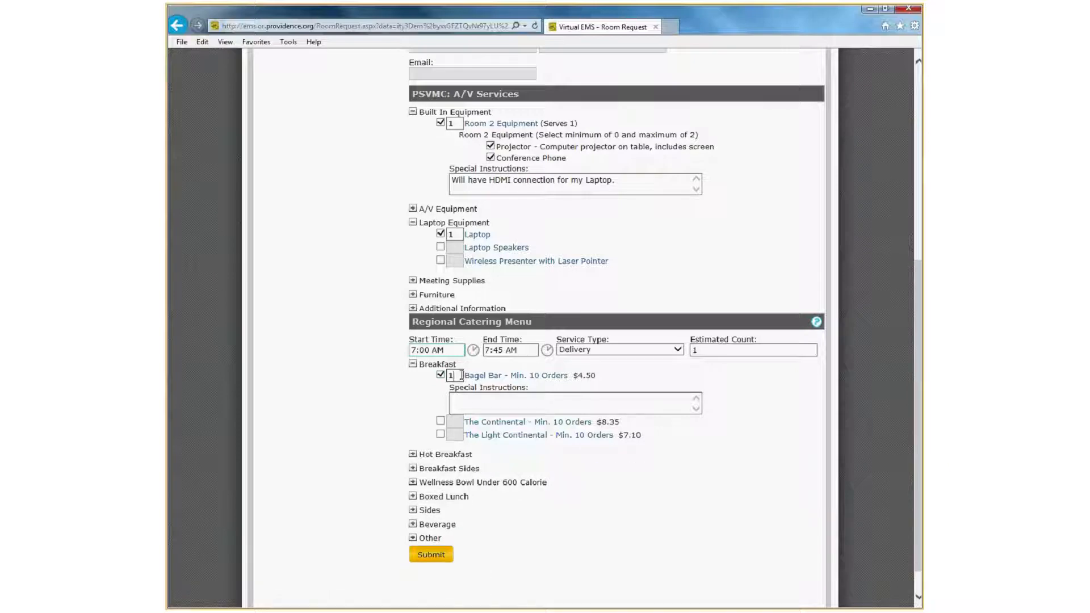
text(0)
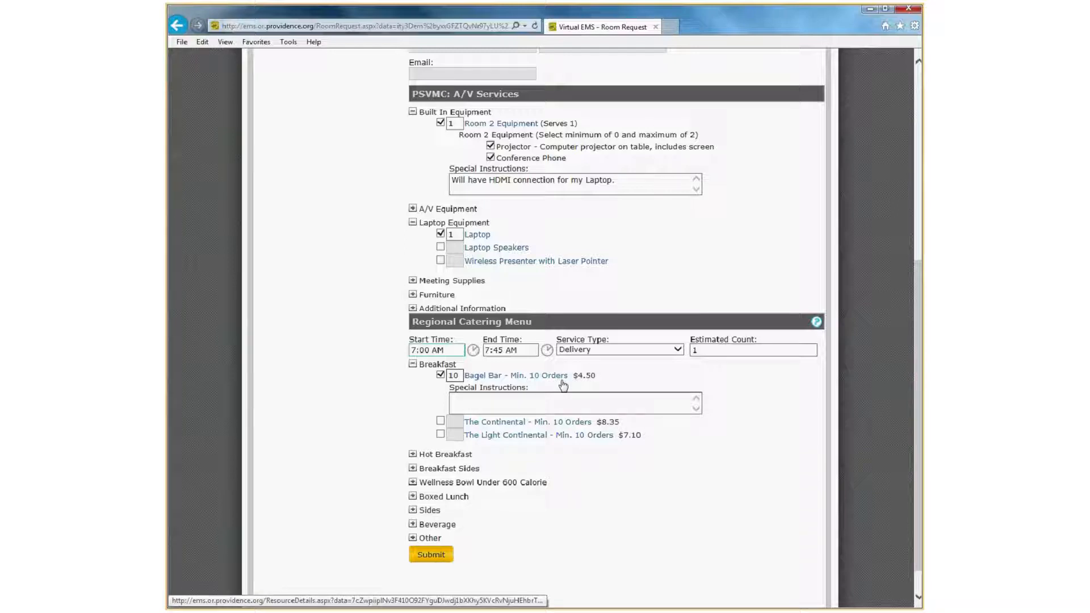
Submit the room request, dismissing the booking notice, and open the list of my requests.
scroll(395, 411, down, 1)
click(424, 523)
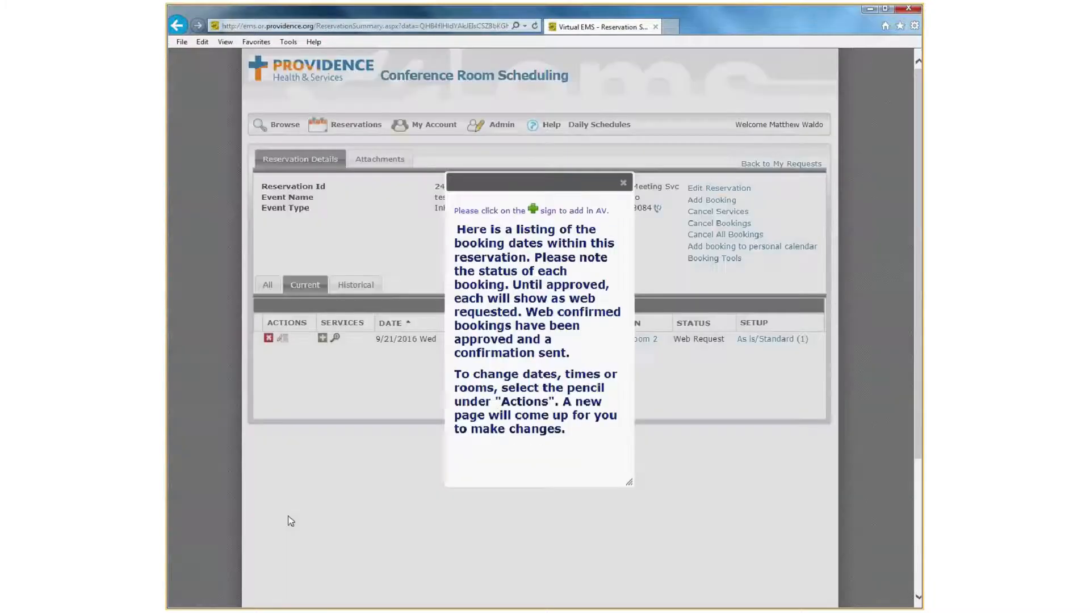
click(623, 182)
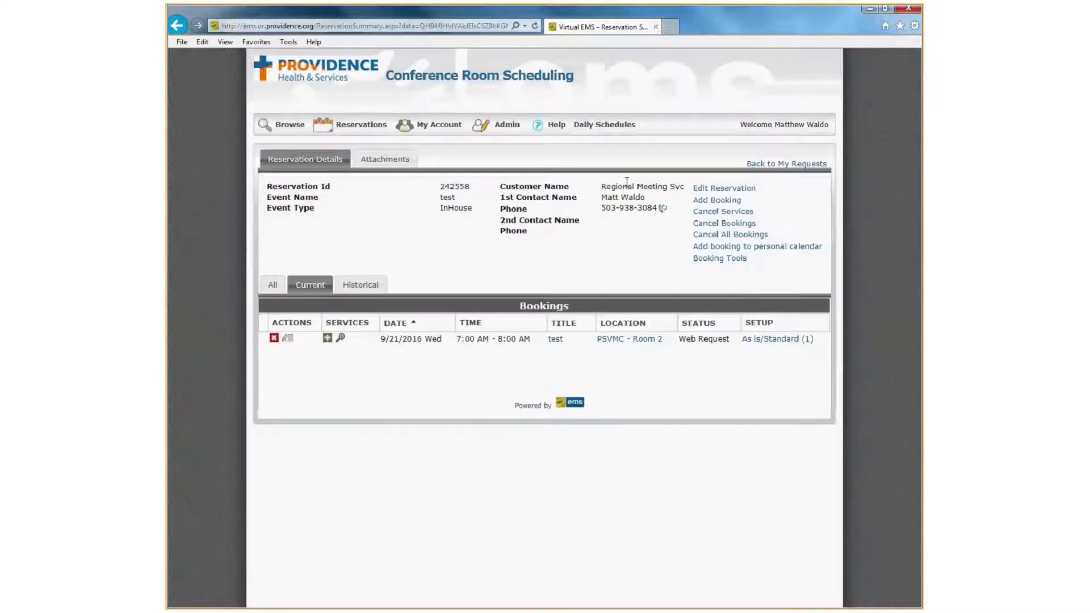
mouse_move(359, 137)
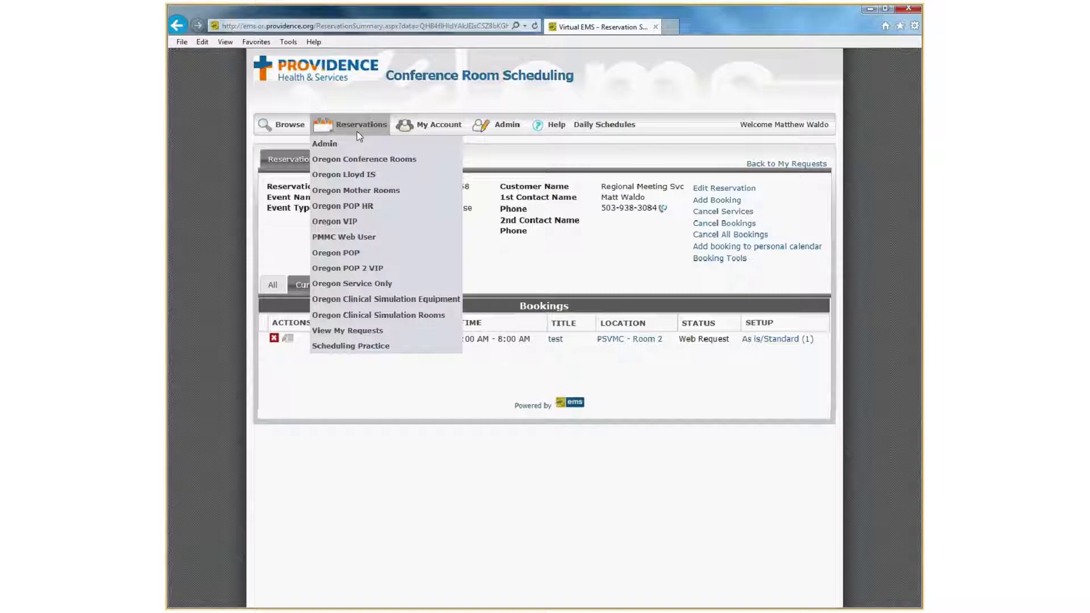
click(373, 333)
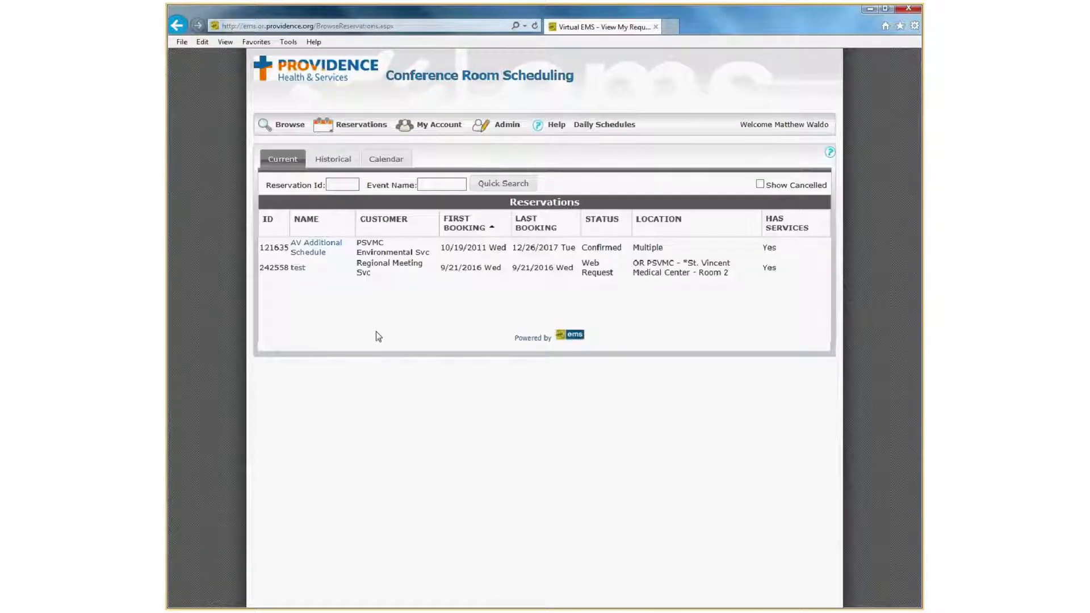
Review the booked services of the reservation named test, including the service editing page, and return to the reservation summary.
click(299, 268)
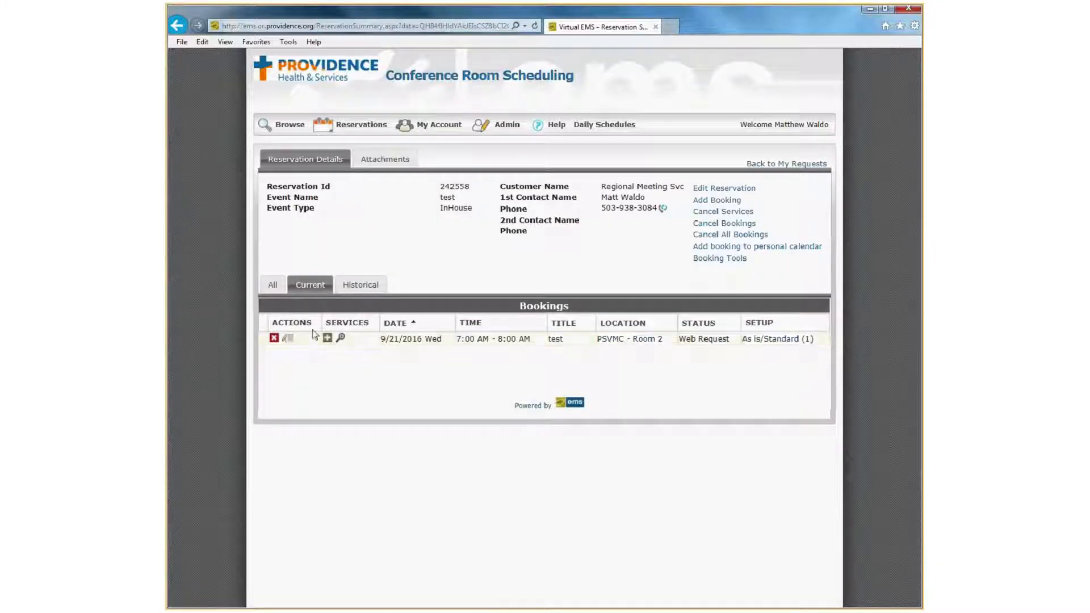
click(341, 340)
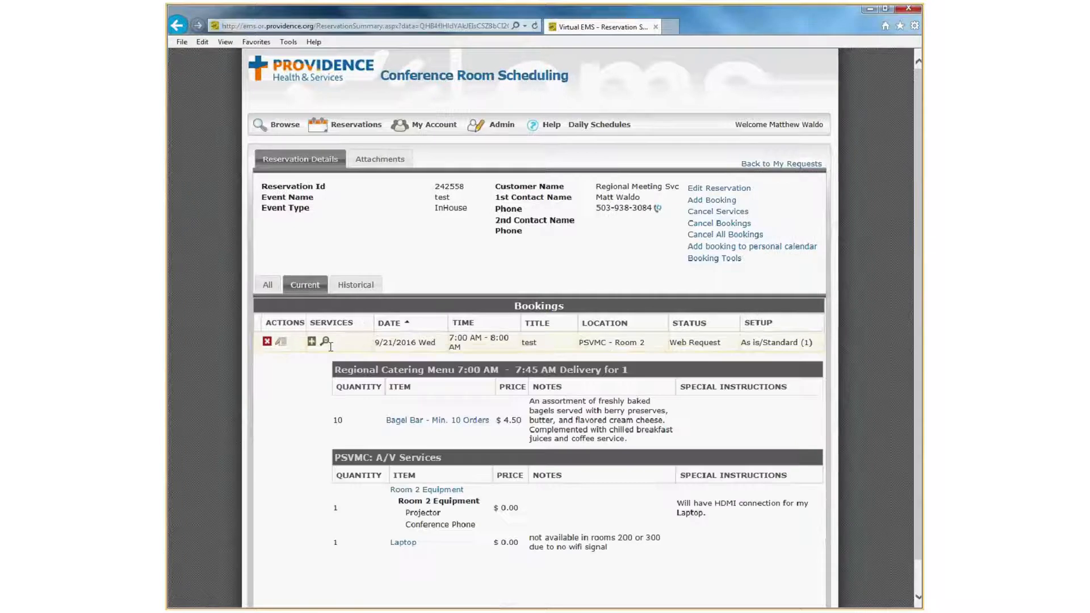
scroll(386, 485, down, 1)
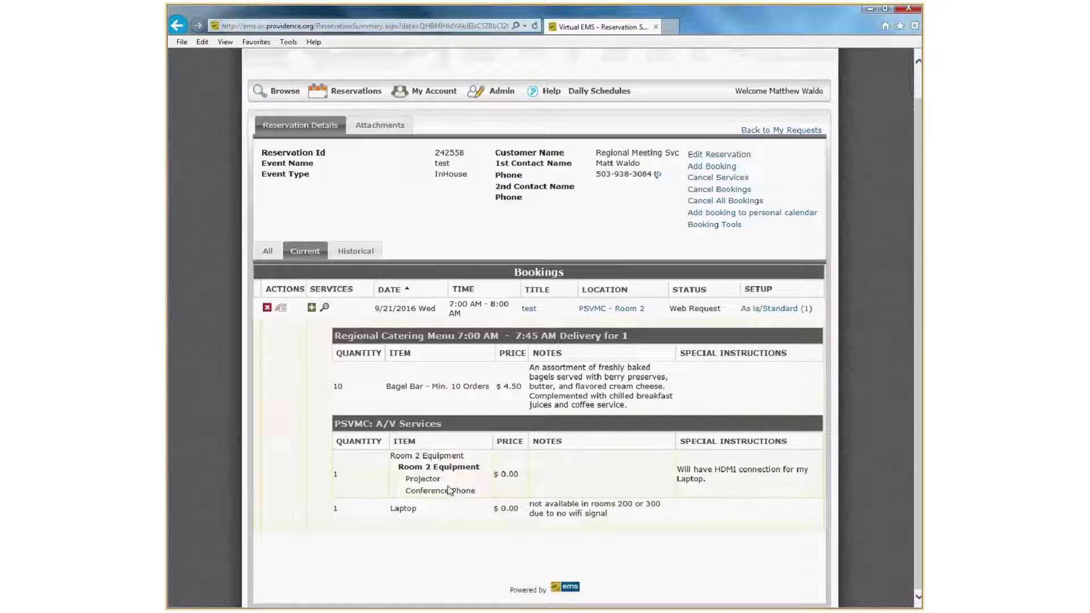
click(325, 309)
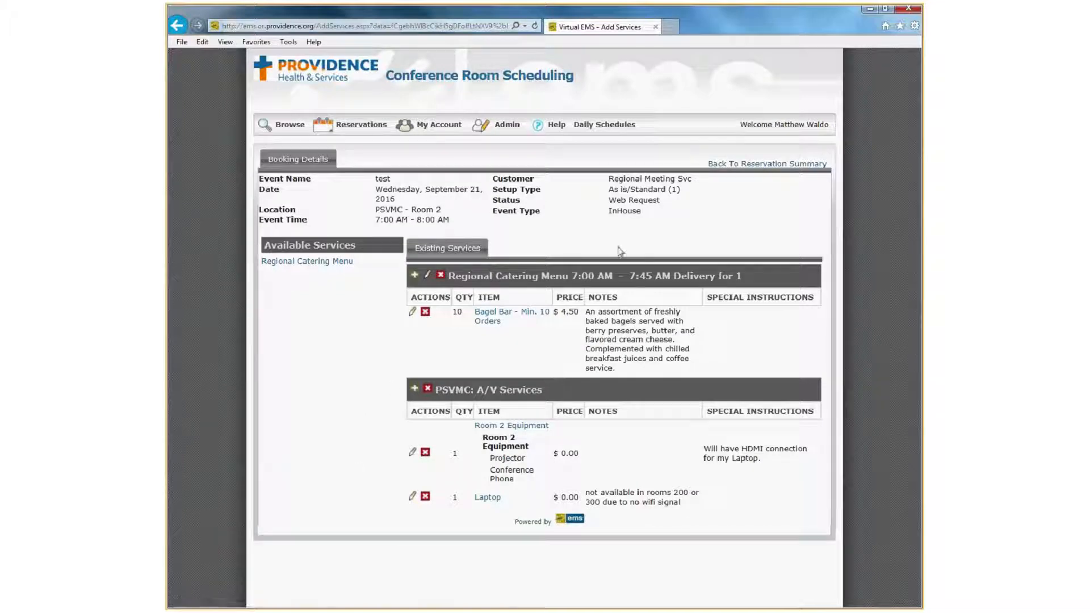
click(744, 166)
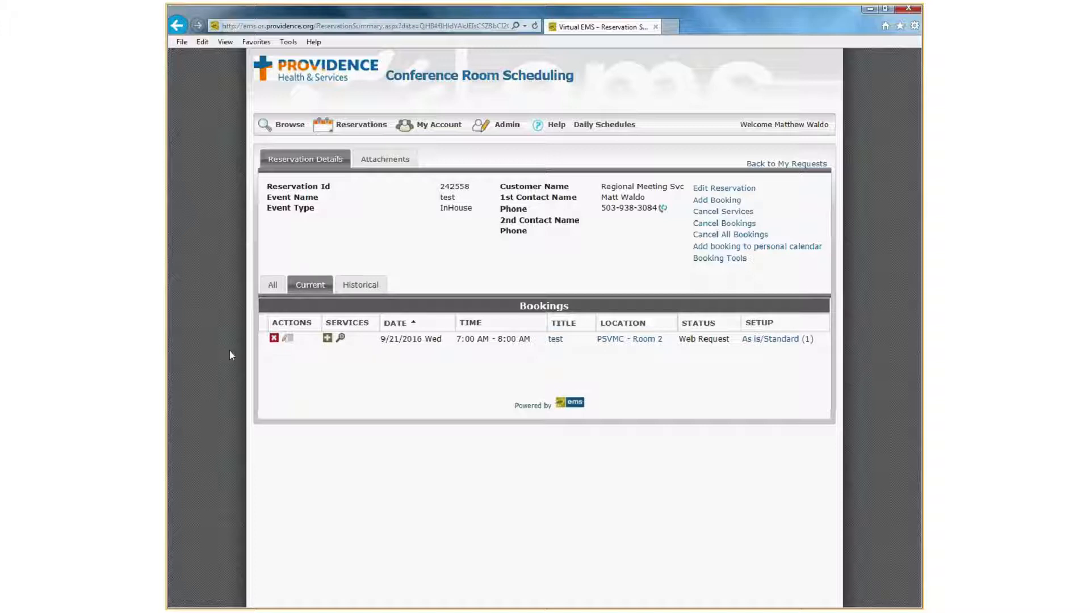
Start a new Oregon Conference Rooms request for 9/14/2016 from 7:00 AM to 8:00 AM.
mouse_move(355, 126)
click(357, 159)
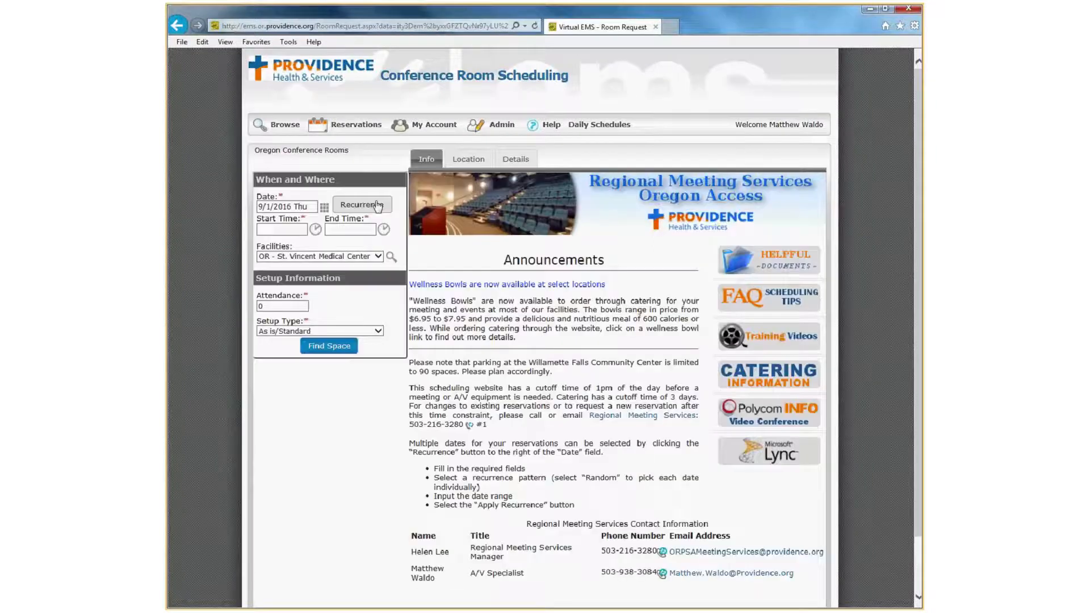
click(377, 205)
click(581, 366)
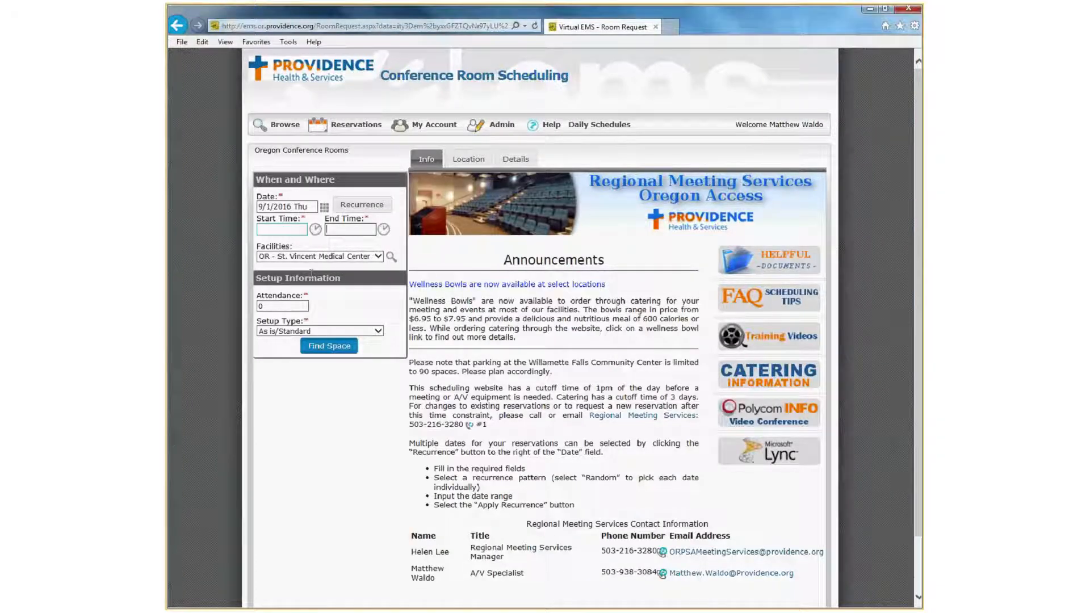
click(324, 208)
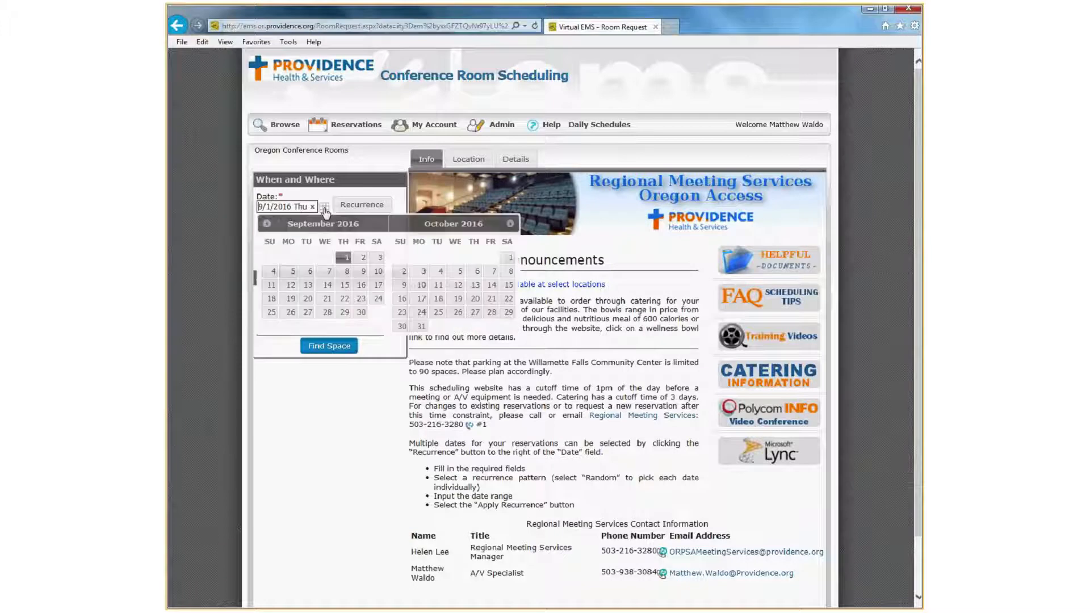
click(329, 287)
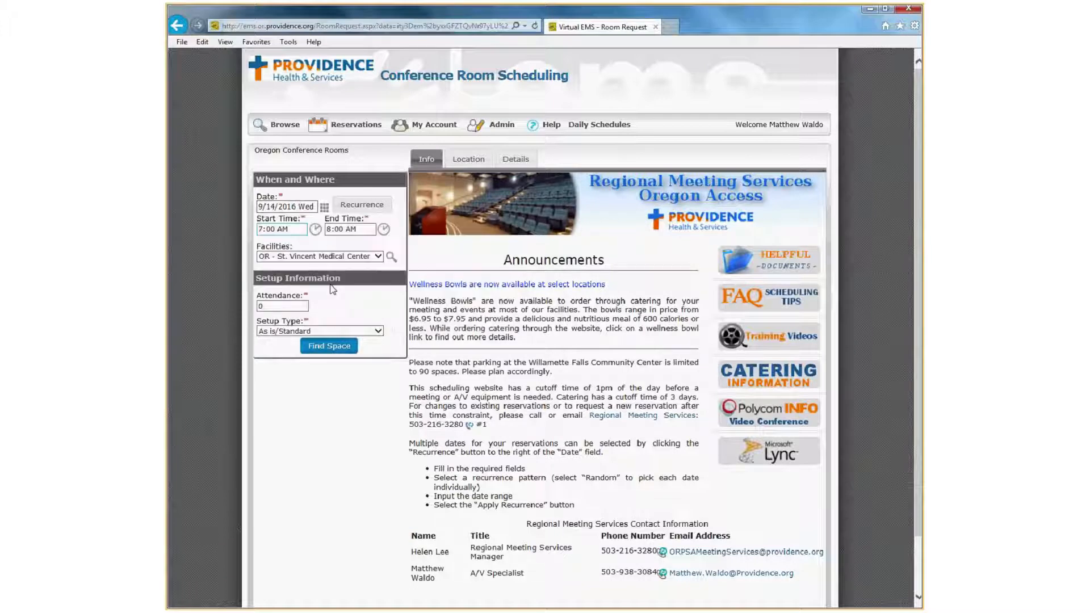
Apply a weekly recurrence every Wednesday starting 9/14/2016 and ending by 12/31/2016.
click(362, 205)
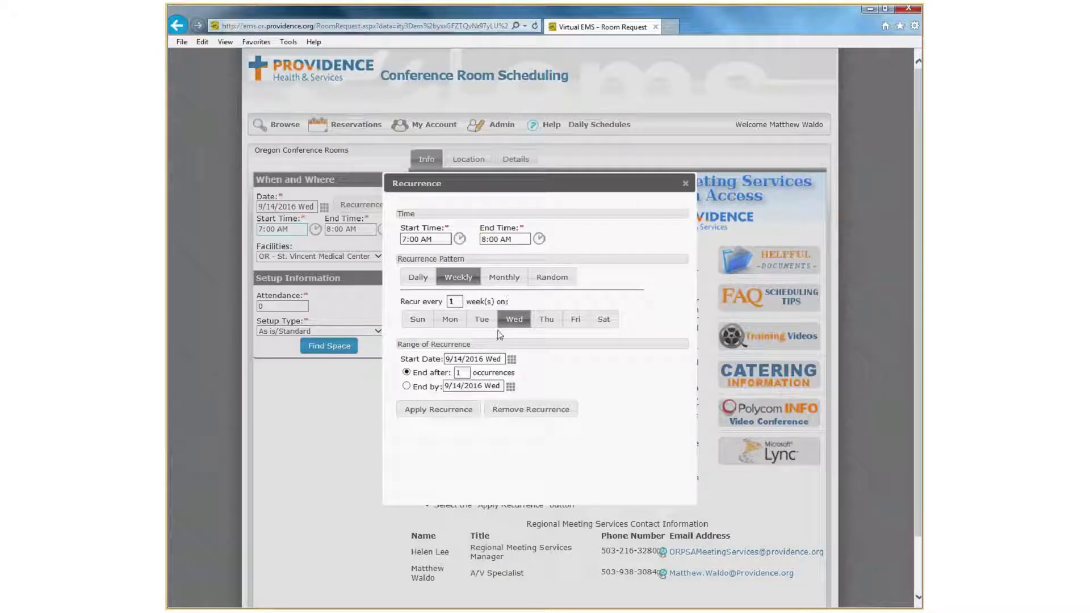
click(510, 386)
click(565, 281)
click(565, 281)
click(566, 281)
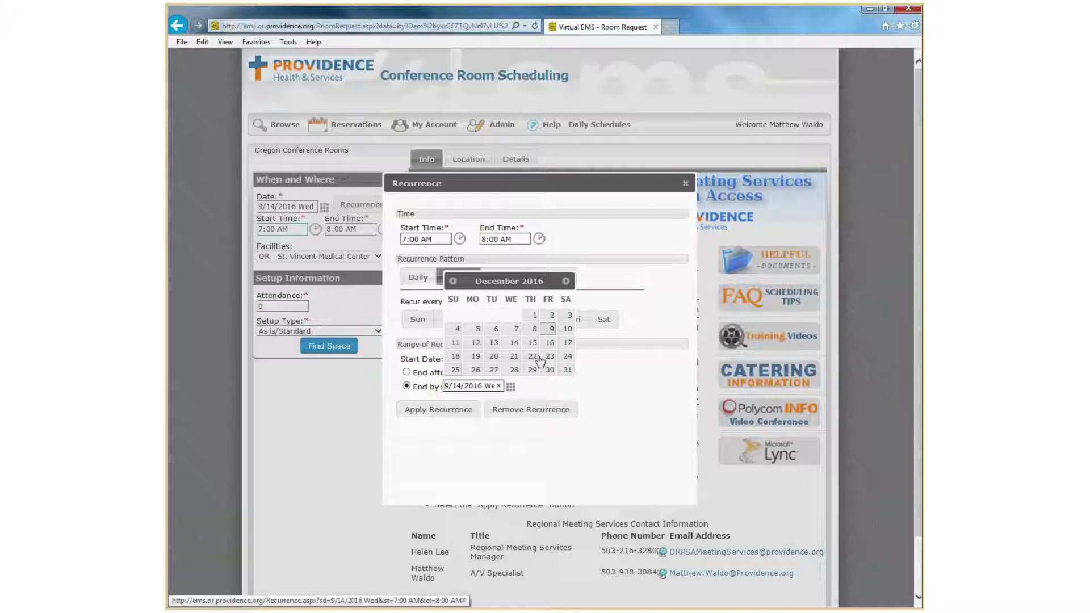
click(567, 369)
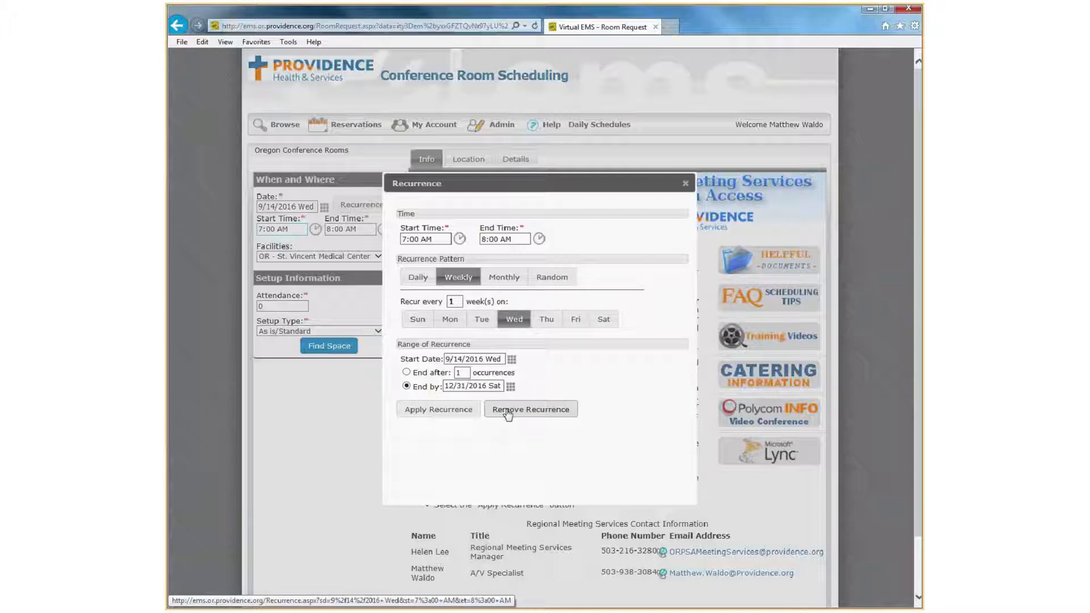
click(438, 409)
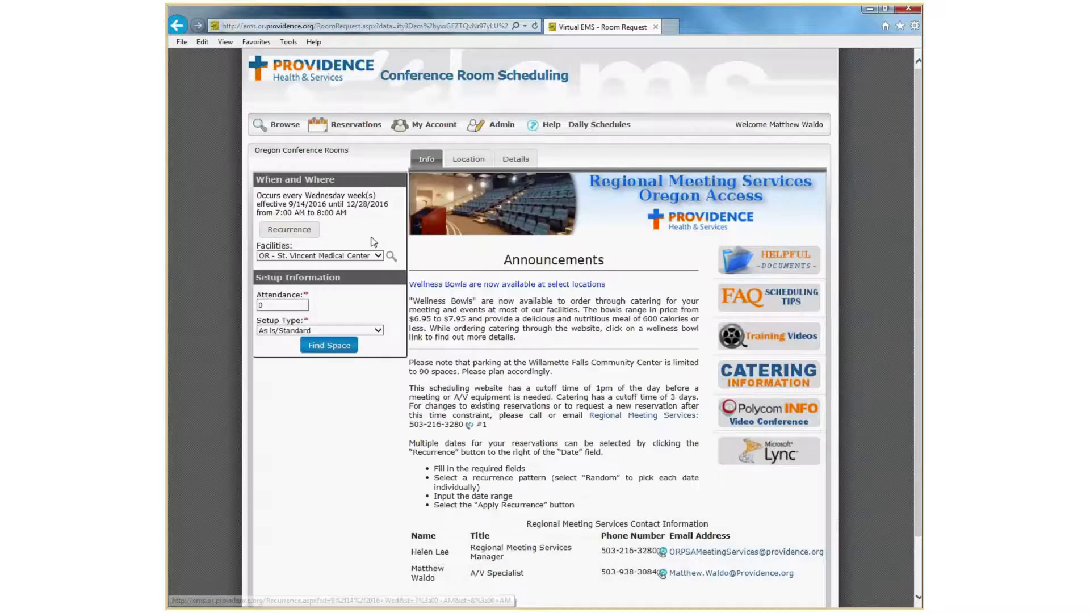
Find space at OR - St. Vincent Medical Center for an attendance of 1 and select PSVMC - Medical Office Bldg #200.
click(374, 256)
click(363, 255)
double_click(284, 305)
text(1)
click(336, 346)
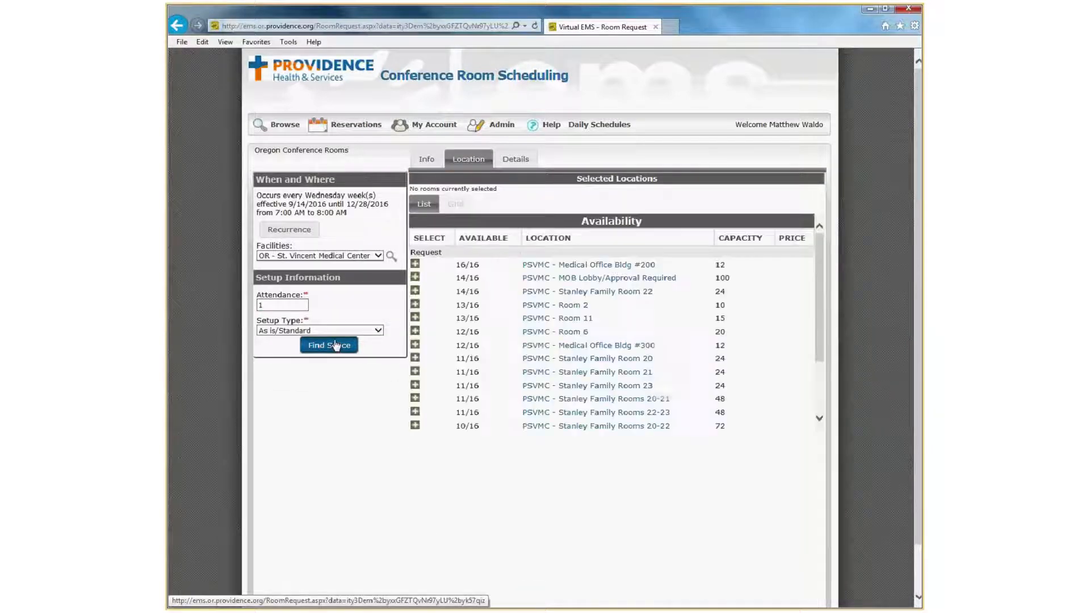
click(414, 264)
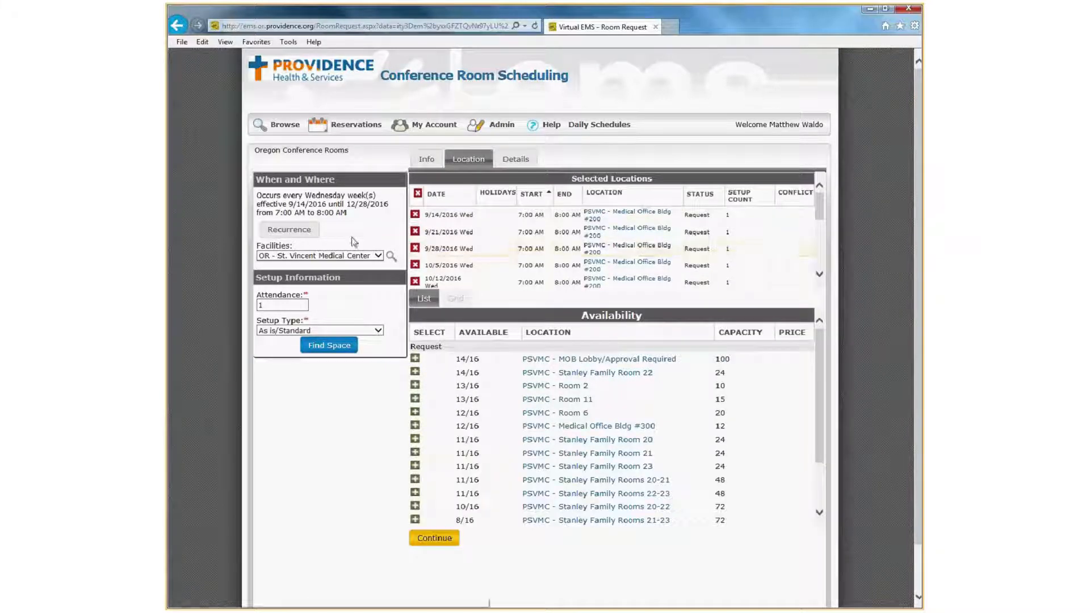
Switch the recurrence to random dates and apply November 9, 15 and 24, 2016.
click(297, 231)
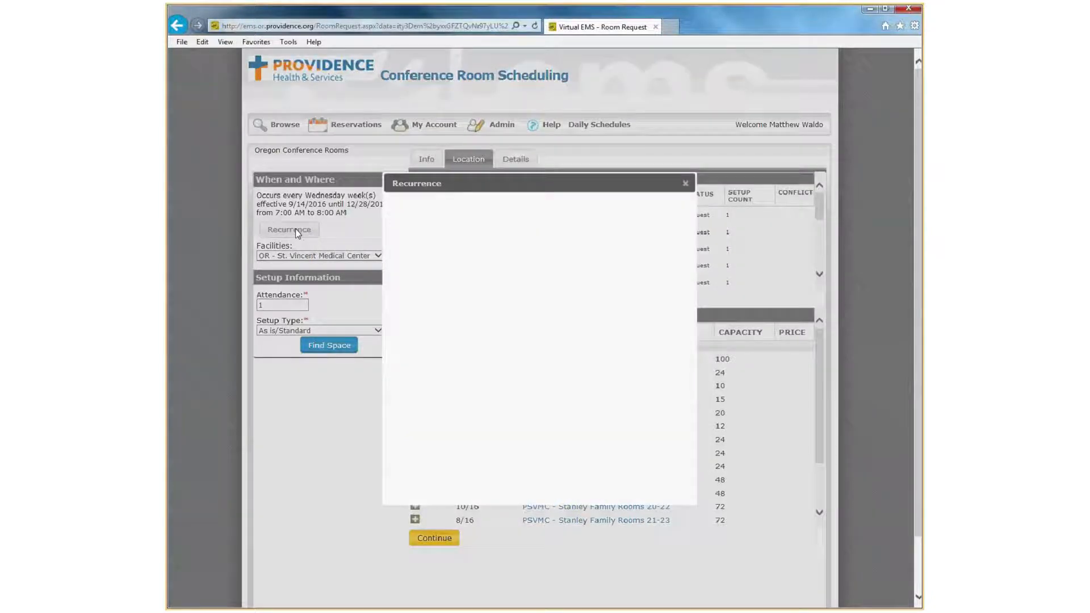
click(548, 278)
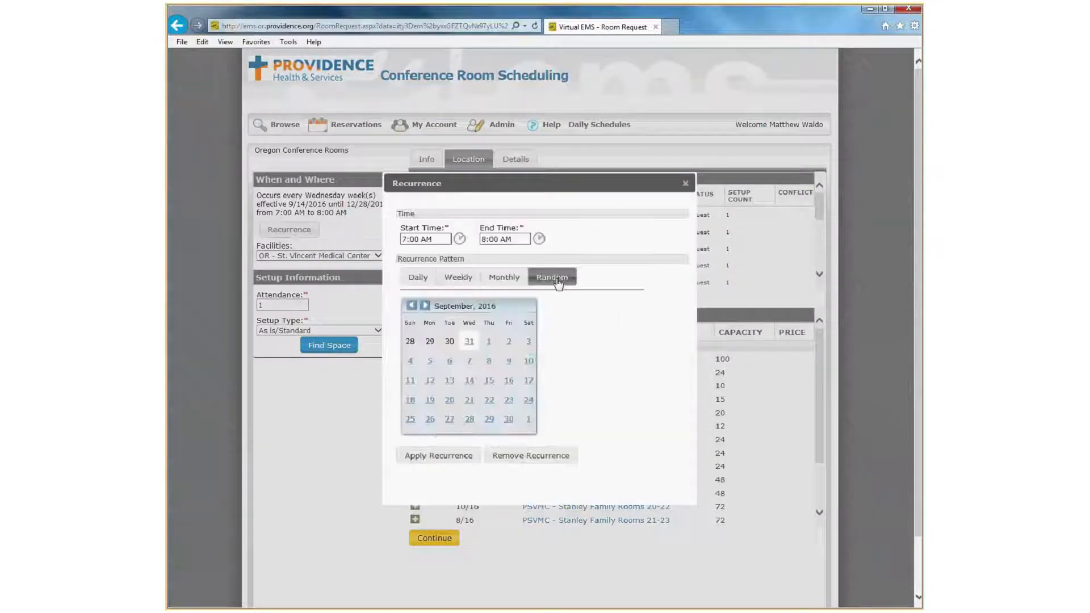
click(426, 306)
click(427, 305)
click(468, 361)
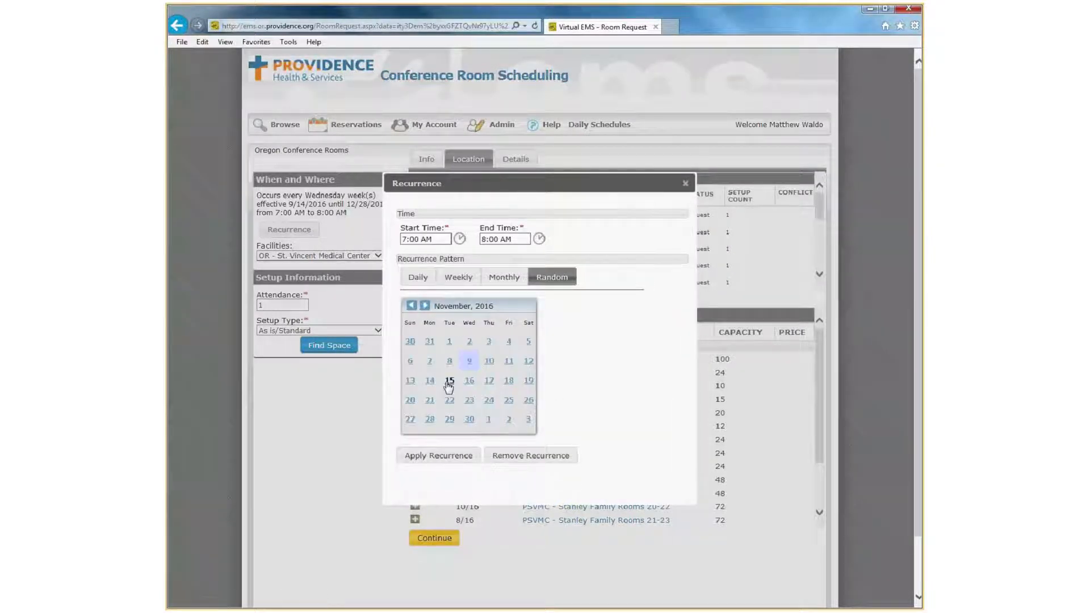
click(449, 382)
click(488, 400)
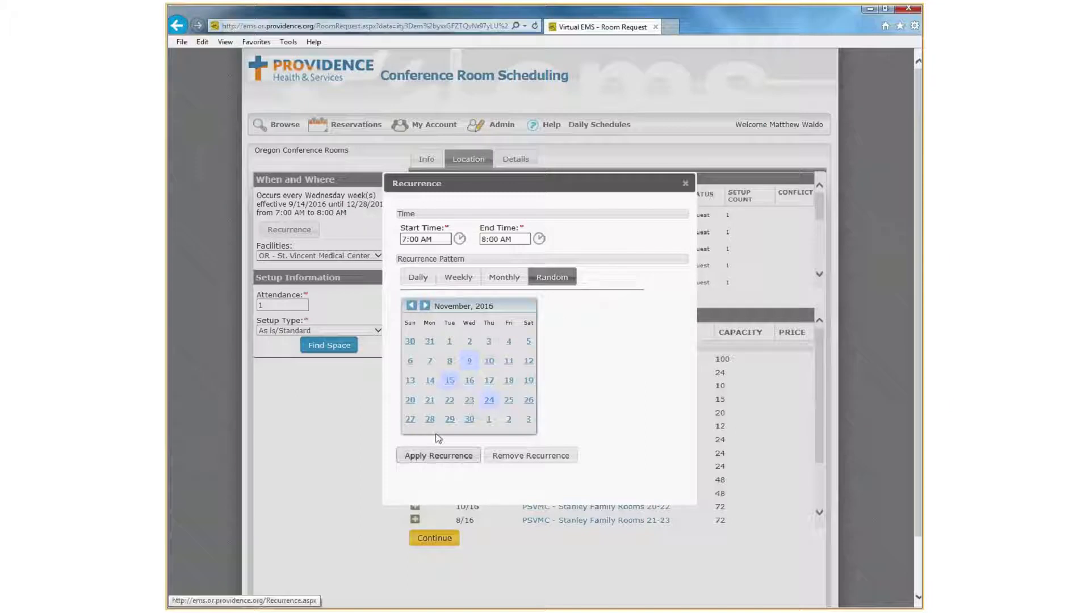
click(471, 454)
Find space at OR - Willamette Falls Community Center with the As is/Standard setup and select PWFCC - Room E/F.
click(378, 249)
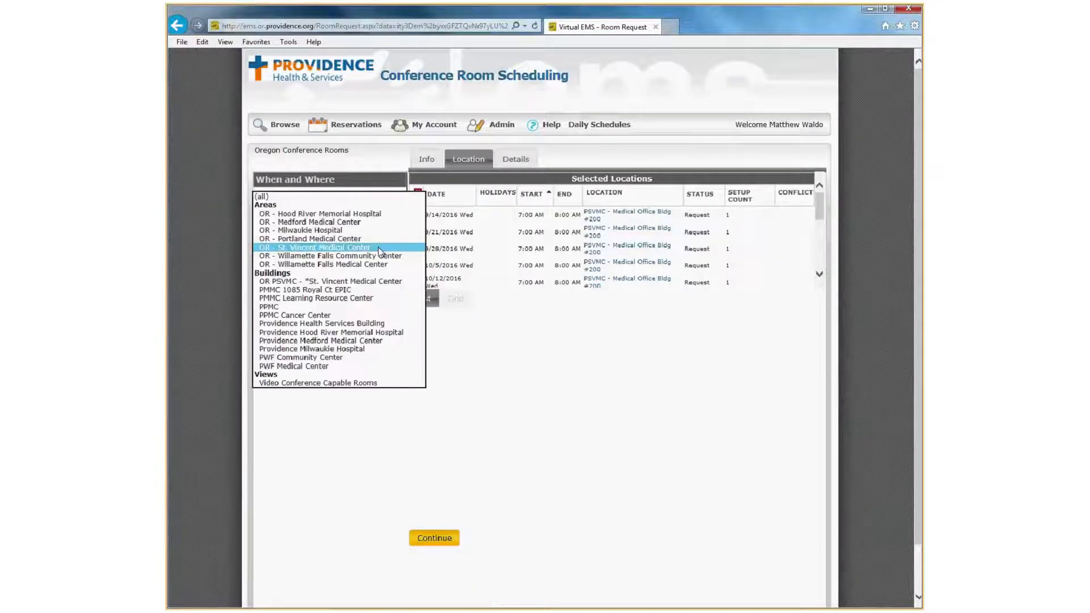
click(374, 257)
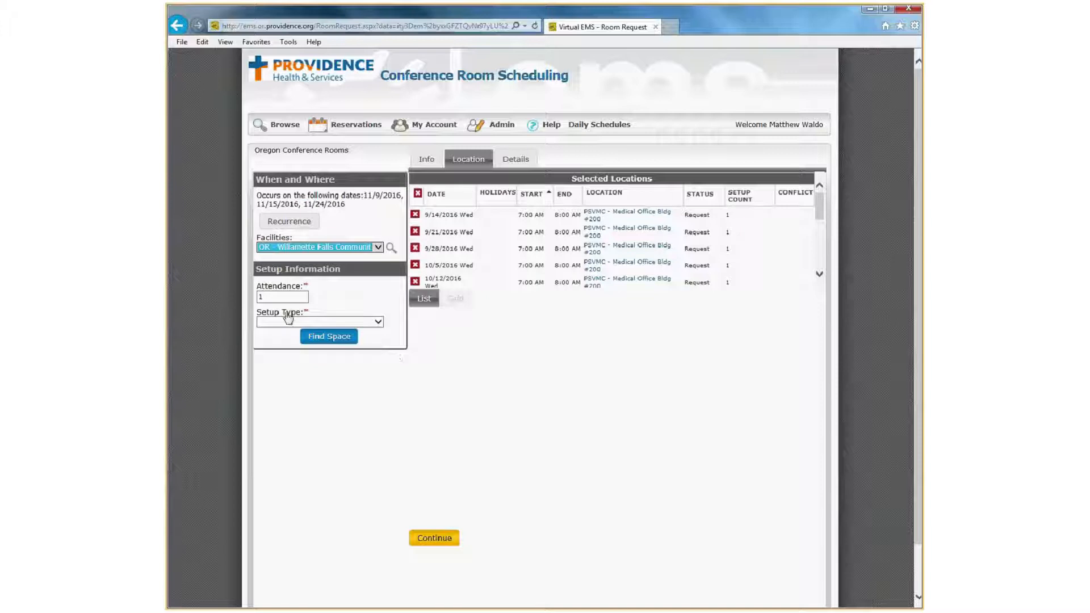
click(288, 322)
click(290, 330)
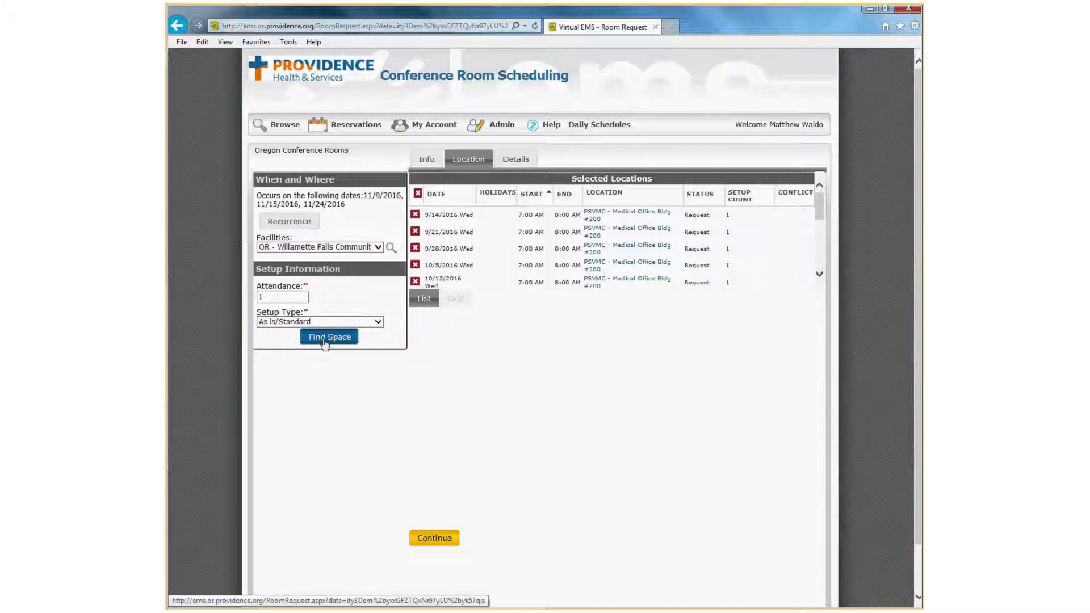
click(324, 339)
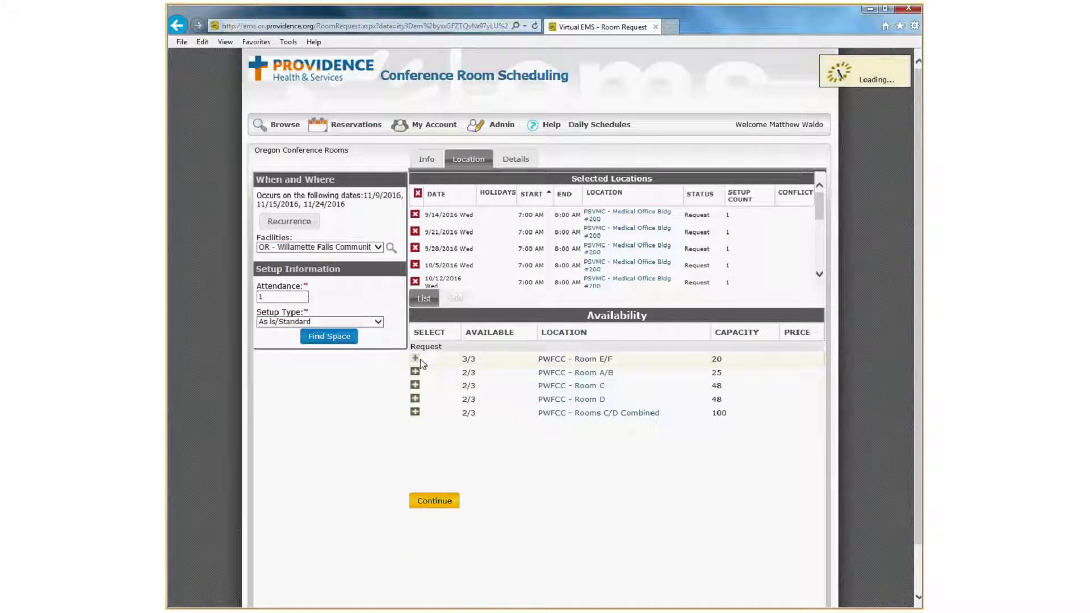
Fill in the event details with the name test, customer Regional Meeting Svc and the A/V specialist as first contact.
click(511, 160)
click(485, 210)
text(test)
key(Tab)
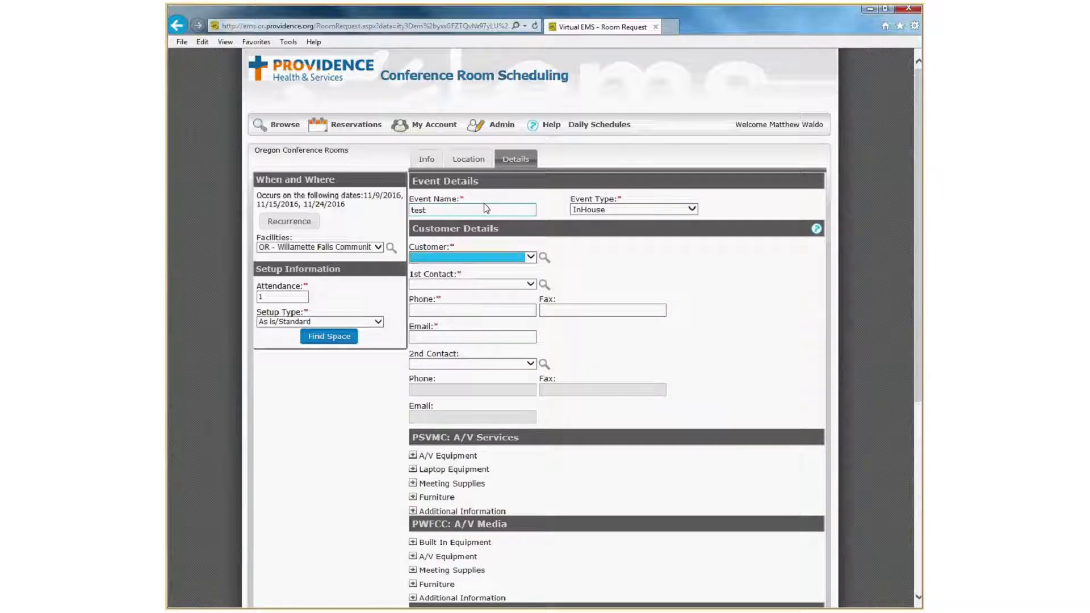
key(Down)
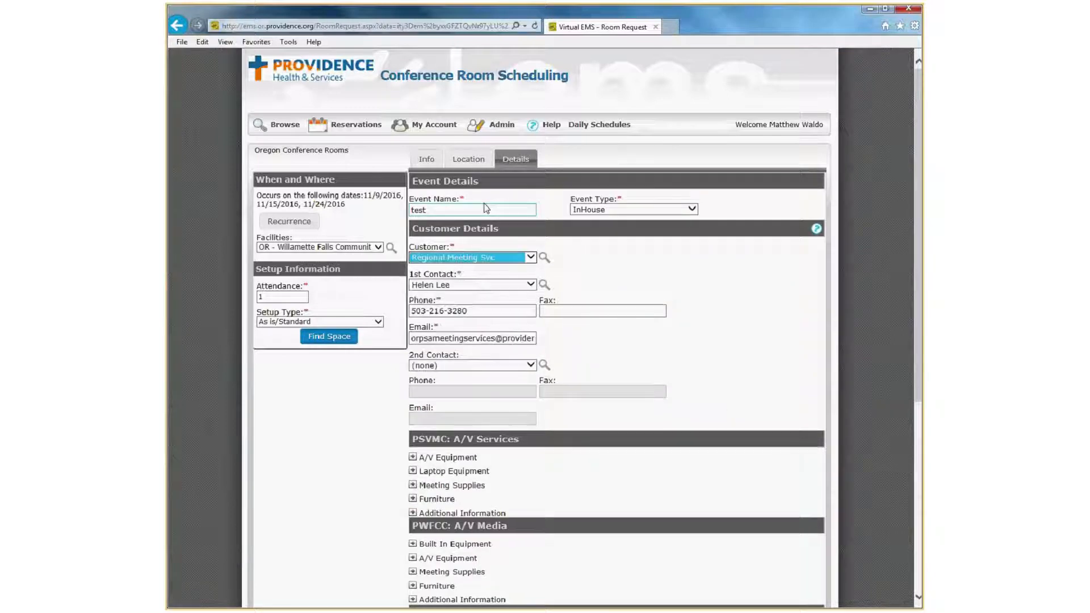
key(Tab)
key(Down)
click(329, 437)
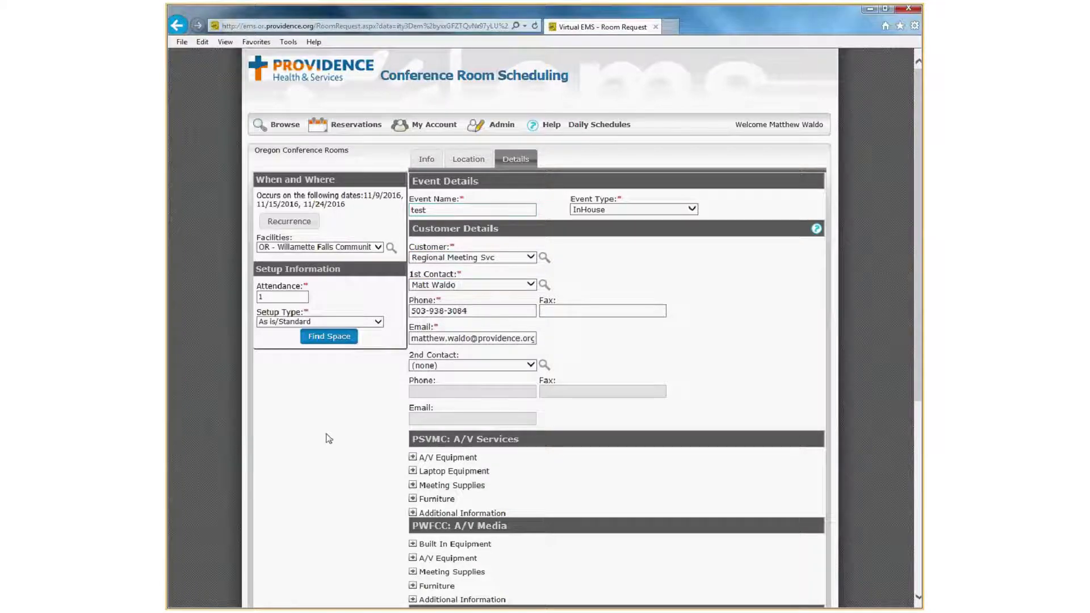
Look through the service sections of both facilities and examine the PWFCC cold and hot beverage options.
scroll(335, 440, down, 3)
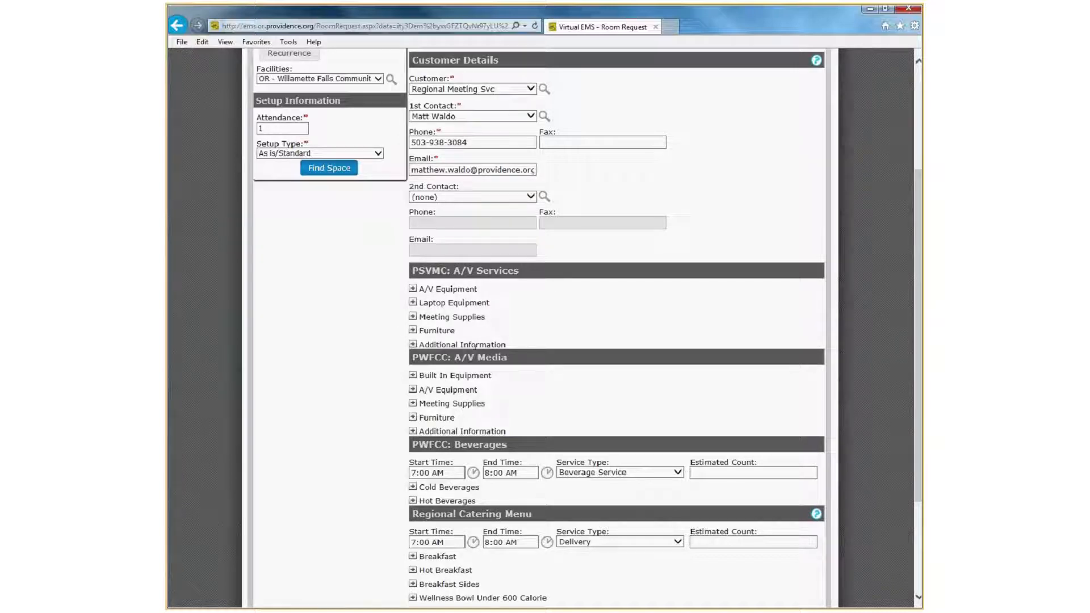
scroll(397, 357, down, 3)
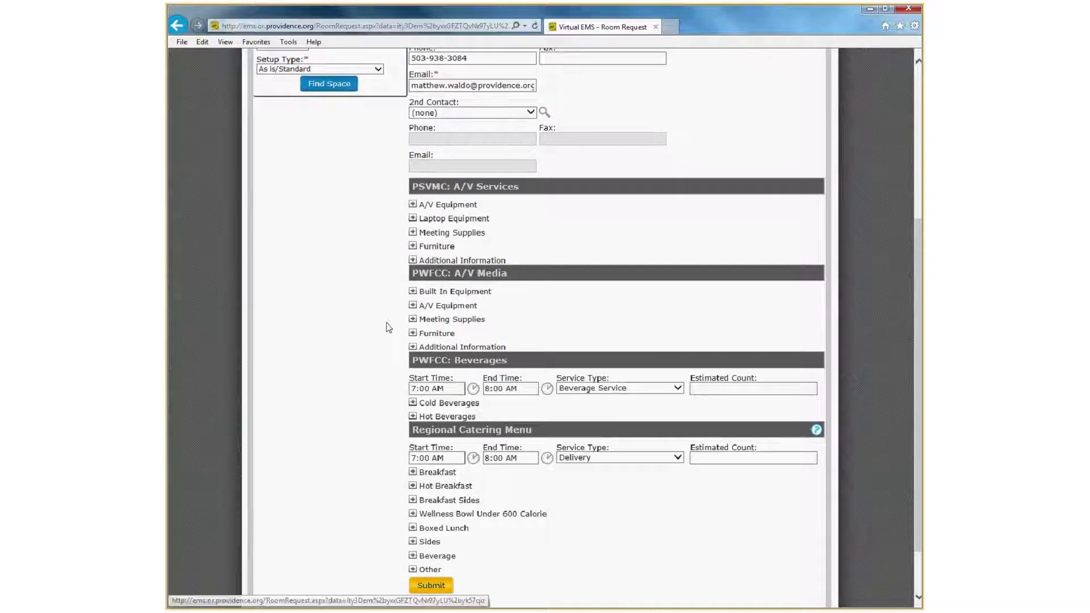
scroll(388, 327, down, 2)
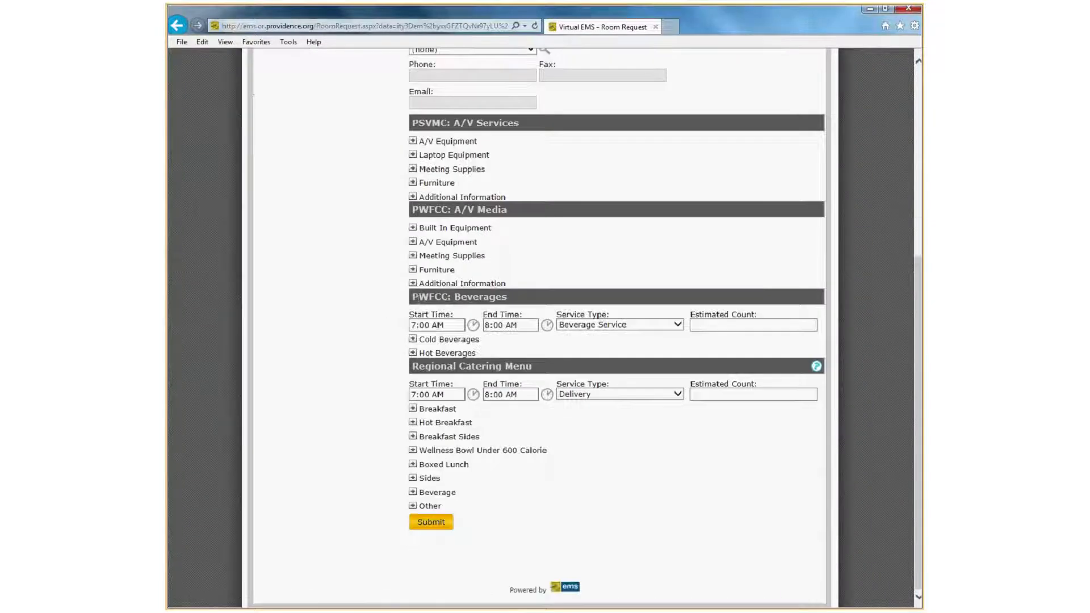
click(413, 339)
click(413, 370)
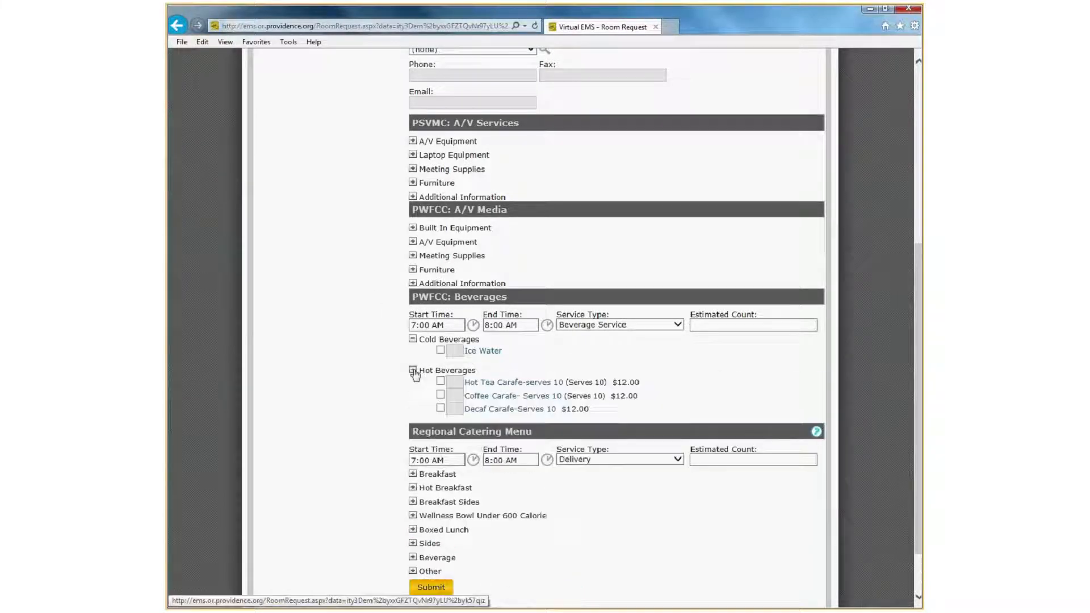
click(413, 370)
click(412, 339)
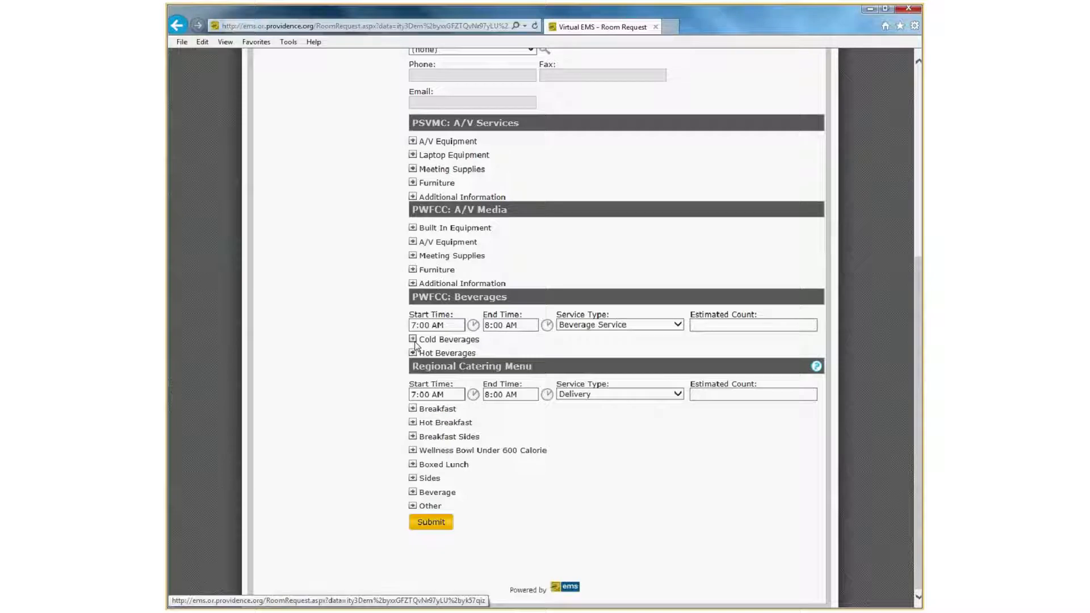
Add one Computer Projector and one set of Laptop Speakers from PSVMC: A/V Services.
scroll(572, 427, up, 1)
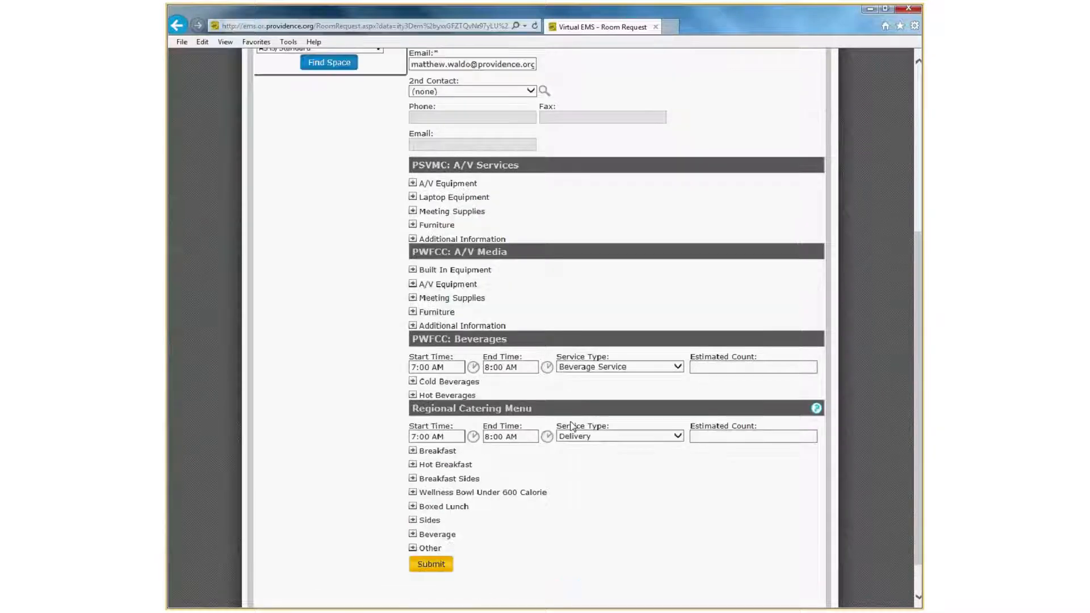
scroll(417, 235, up, 1)
click(413, 224)
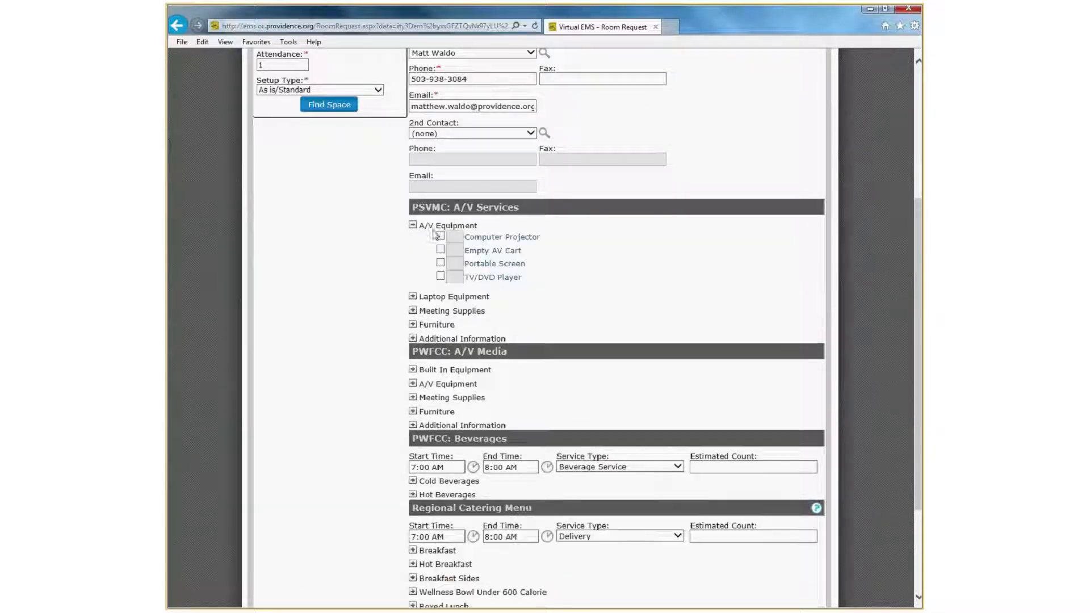
click(440, 236)
click(412, 296)
click(440, 307)
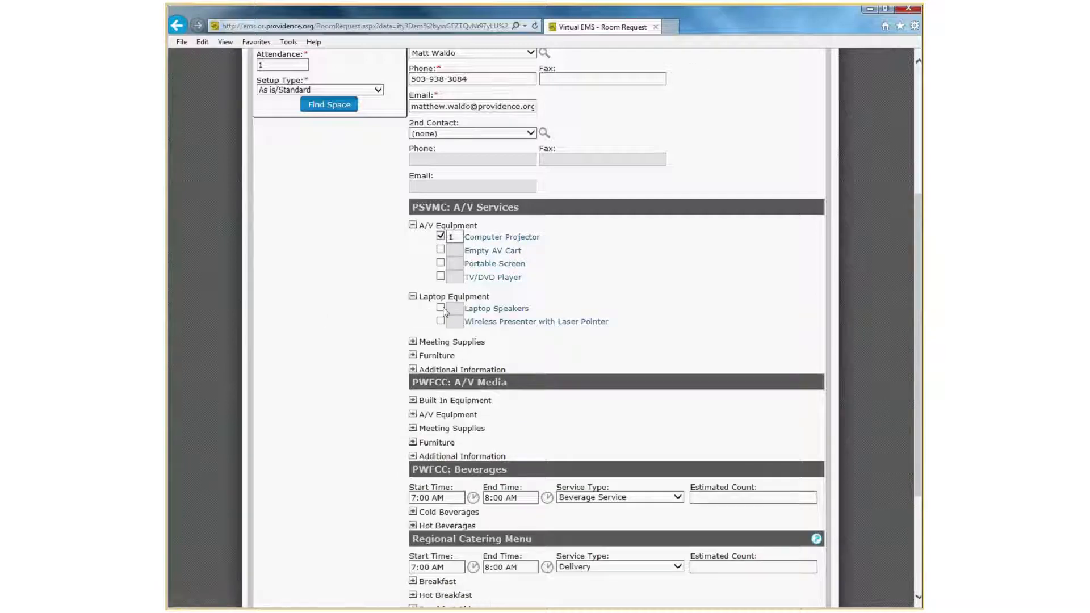
scroll(397, 297, down, 3)
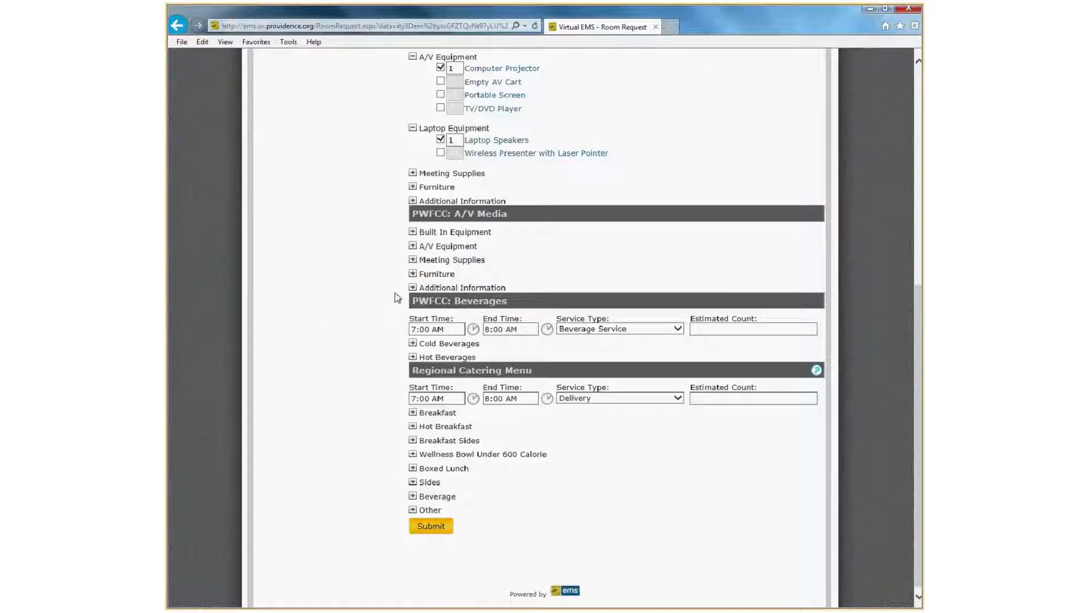
Add the PWFCC built-in Auditorium Equipment with podium and wireless lapel microphones and the VGA computer connection.
click(413, 232)
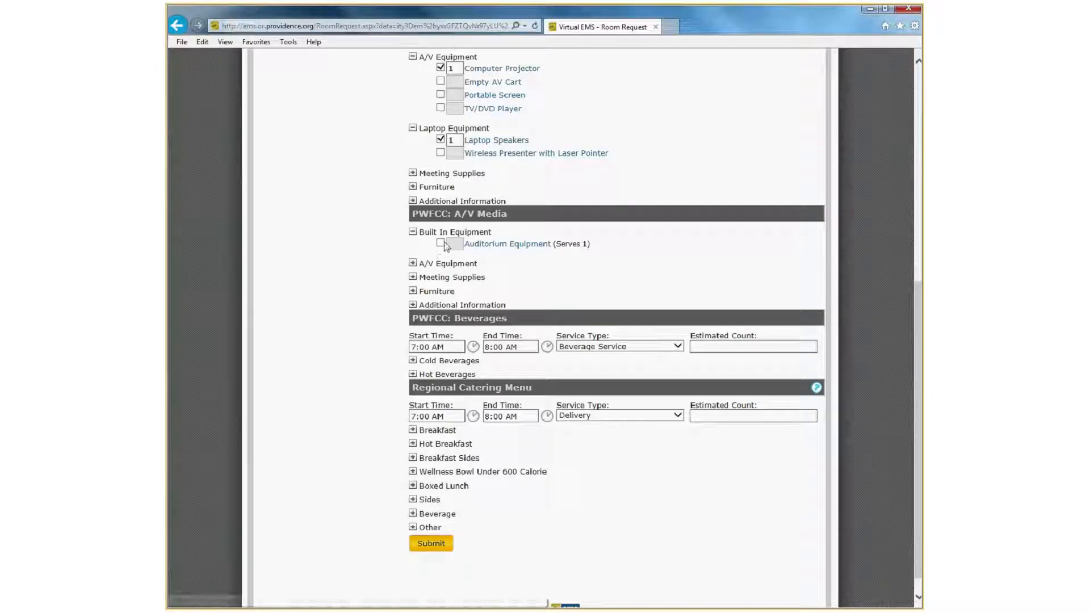
click(442, 244)
click(491, 266)
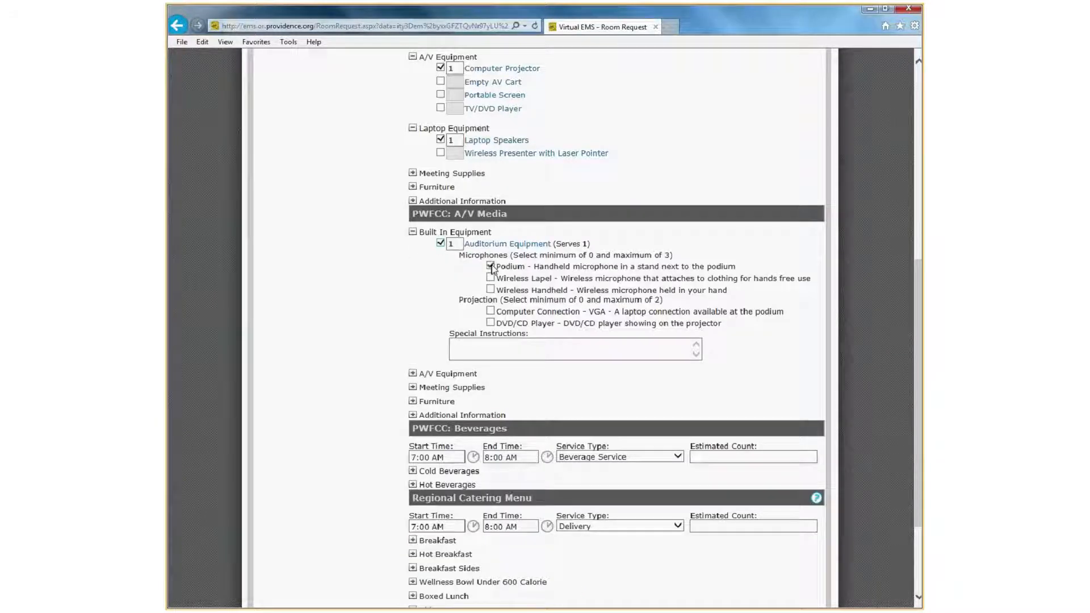
click(490, 312)
click(491, 279)
Add 3 Coffee Carafes (serves 10) from the hot beverages under PWFCC: Beverages.
scroll(375, 306, down, 2)
scroll(376, 304, down, 1)
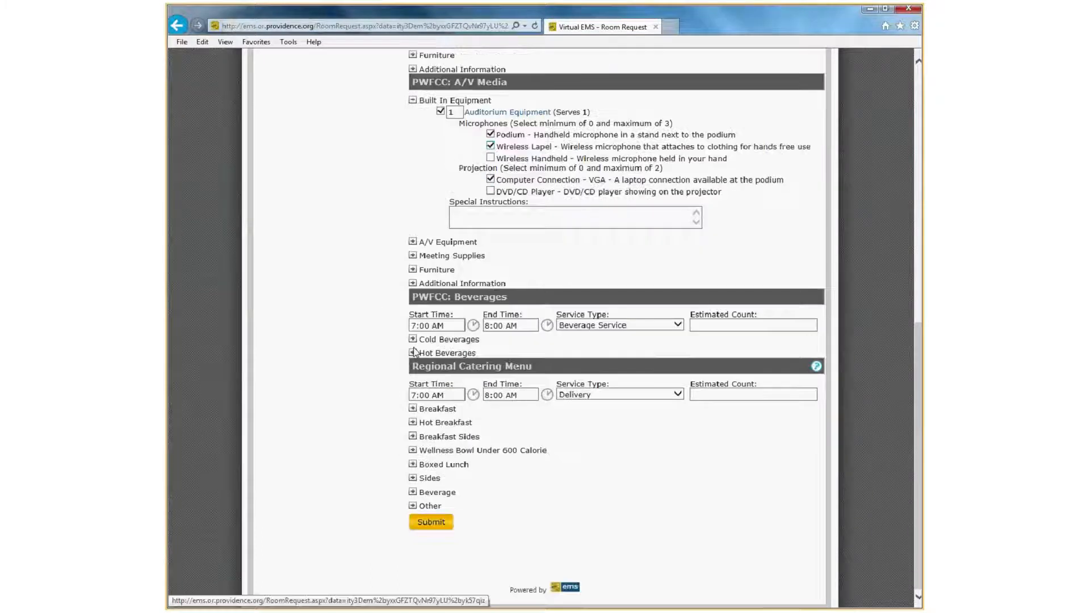
click(413, 353)
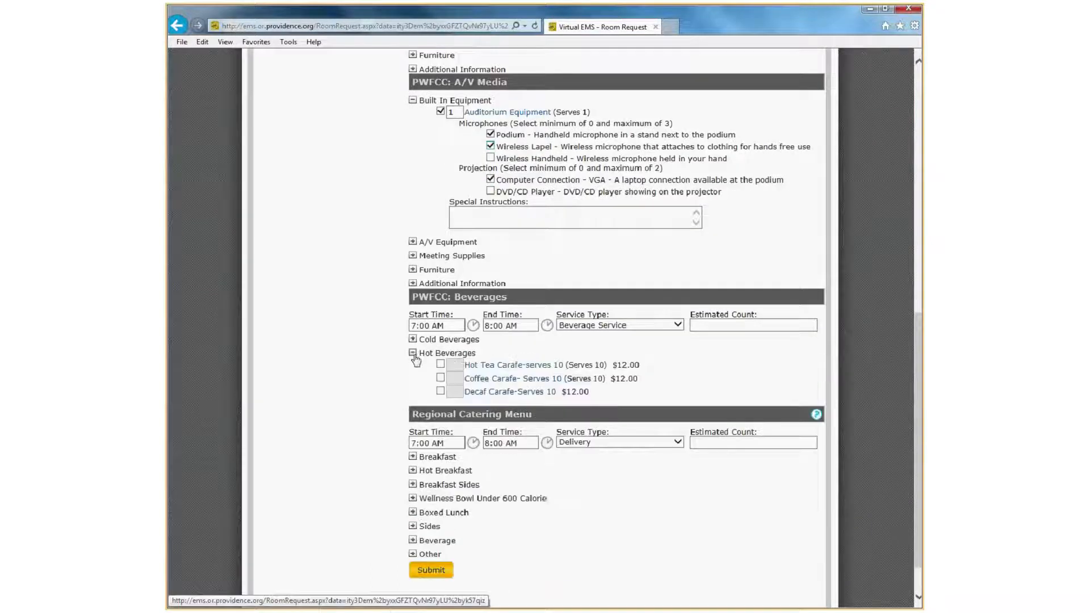
click(440, 377)
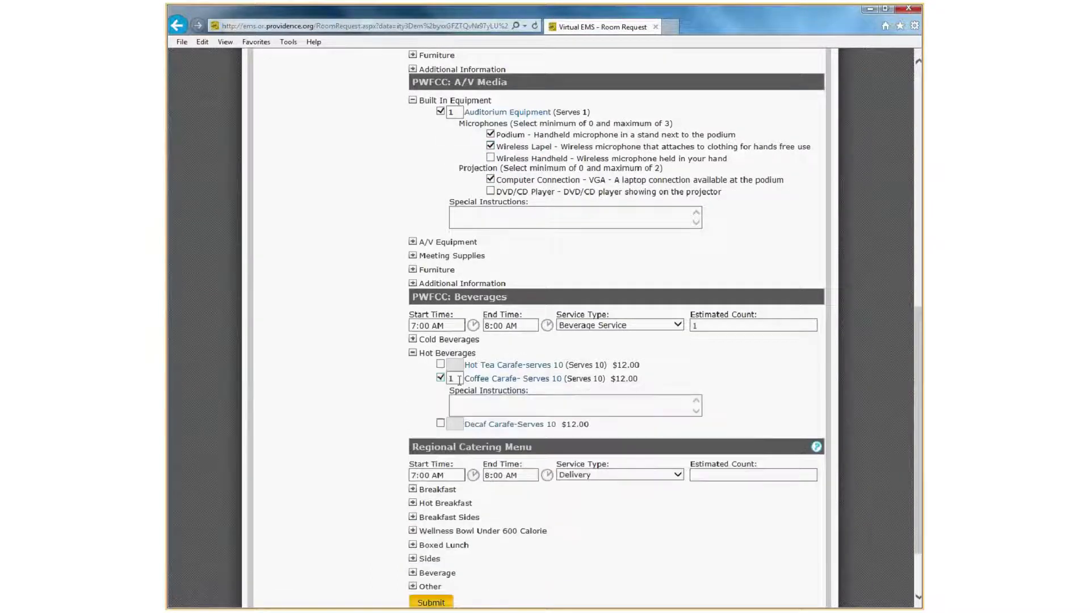
text(3)
scroll(380, 397, down, 2)
Submit the room request, accepting the coffee quantity and service availability notices, and dismiss the booking information pop-up.
click(414, 473)
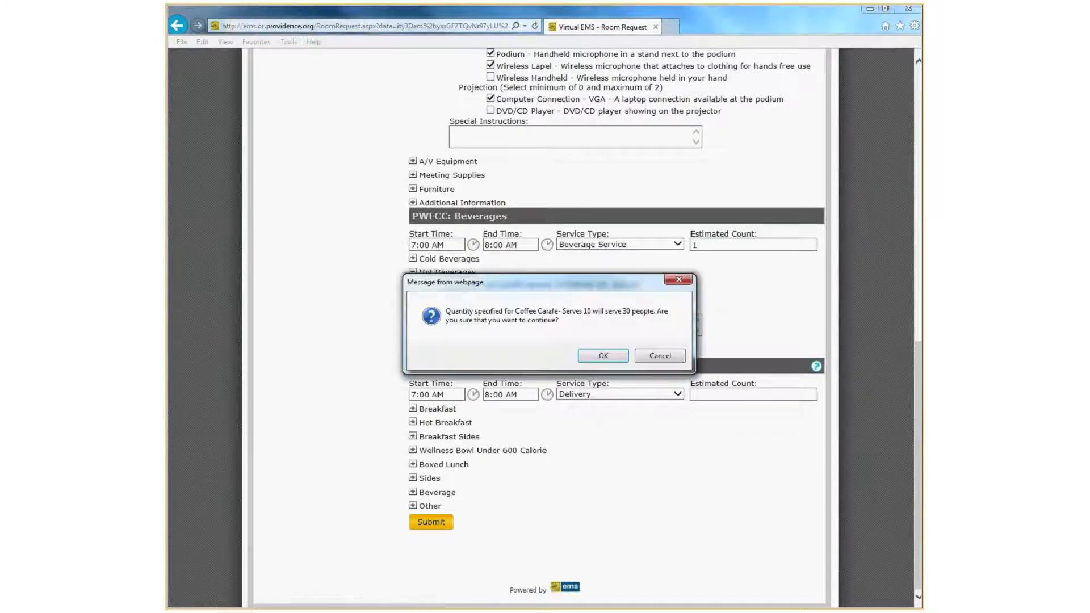
click(604, 356)
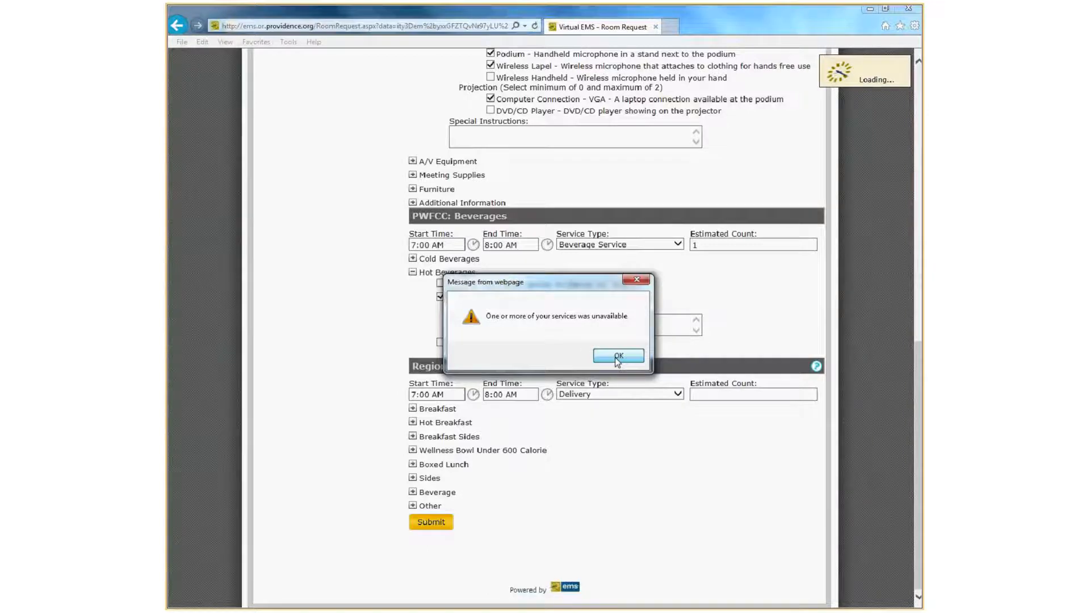
click(617, 361)
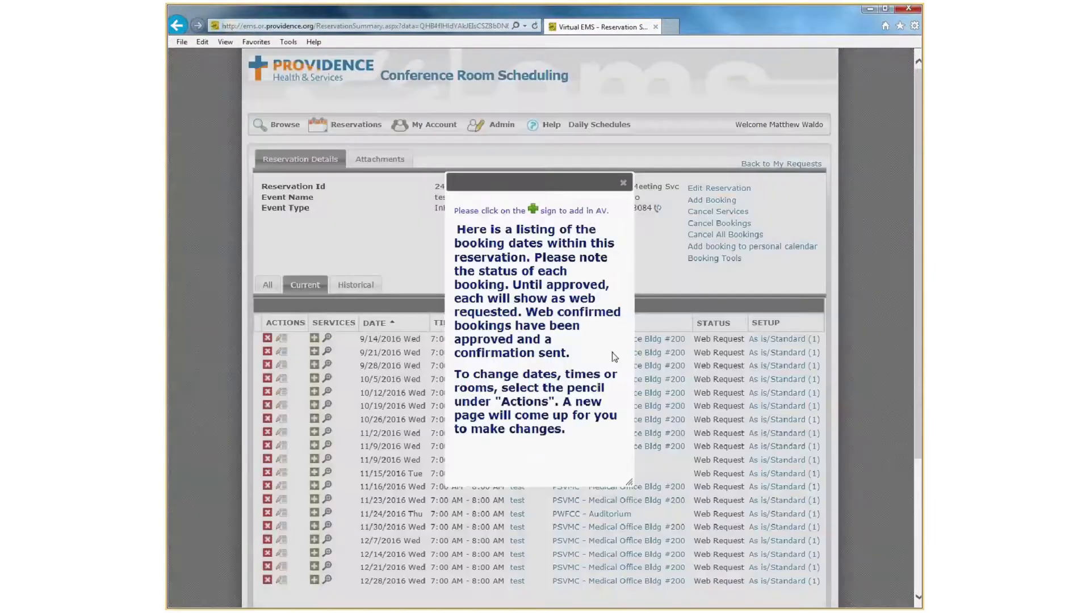
click(623, 184)
Review the services attached to the 9/14/2016 and 9/28/2016 PSVMC bookings and the 11/9/2016 PWFCC - Auditorium booking.
scroll(431, 428, down, 1)
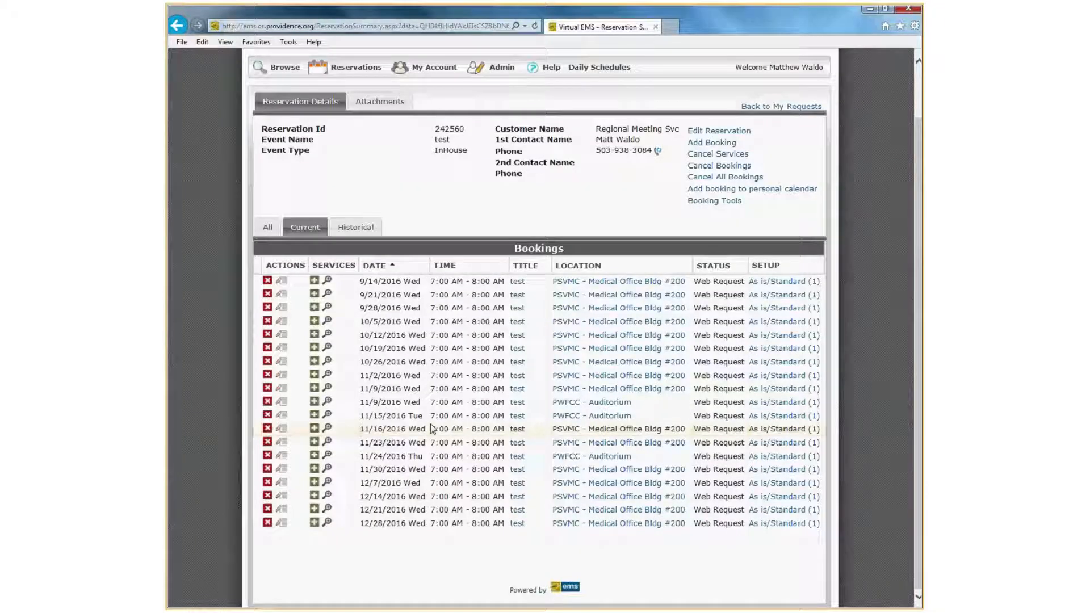
click(327, 280)
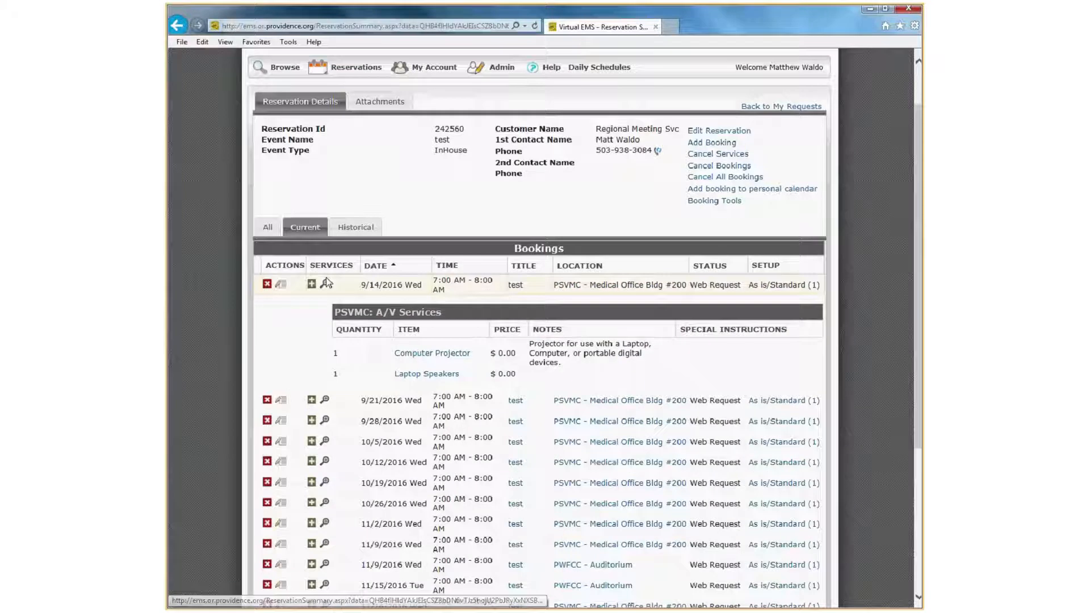
click(327, 282)
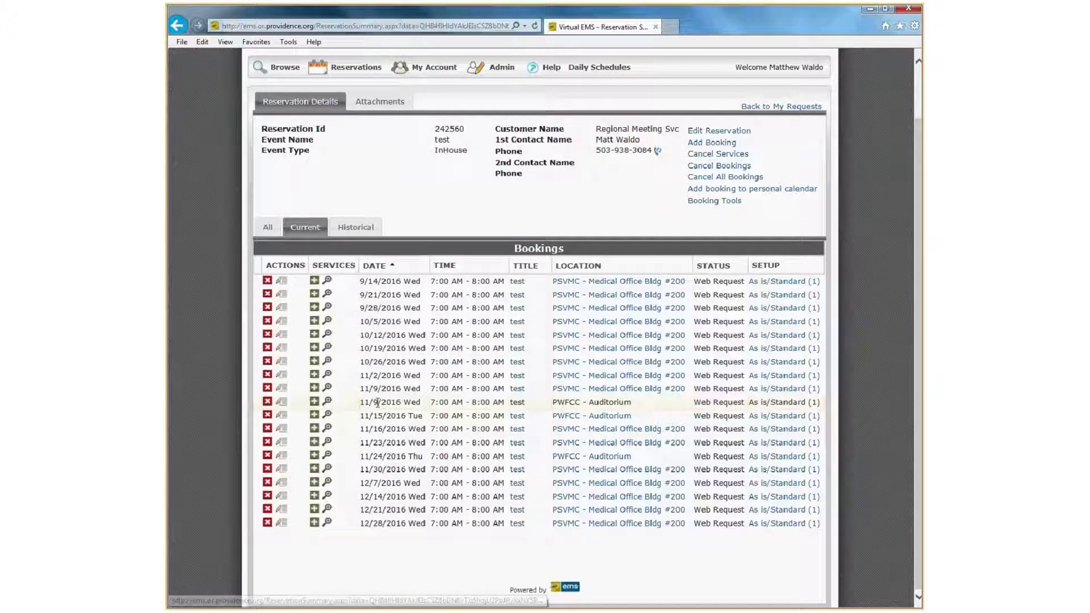
click(326, 308)
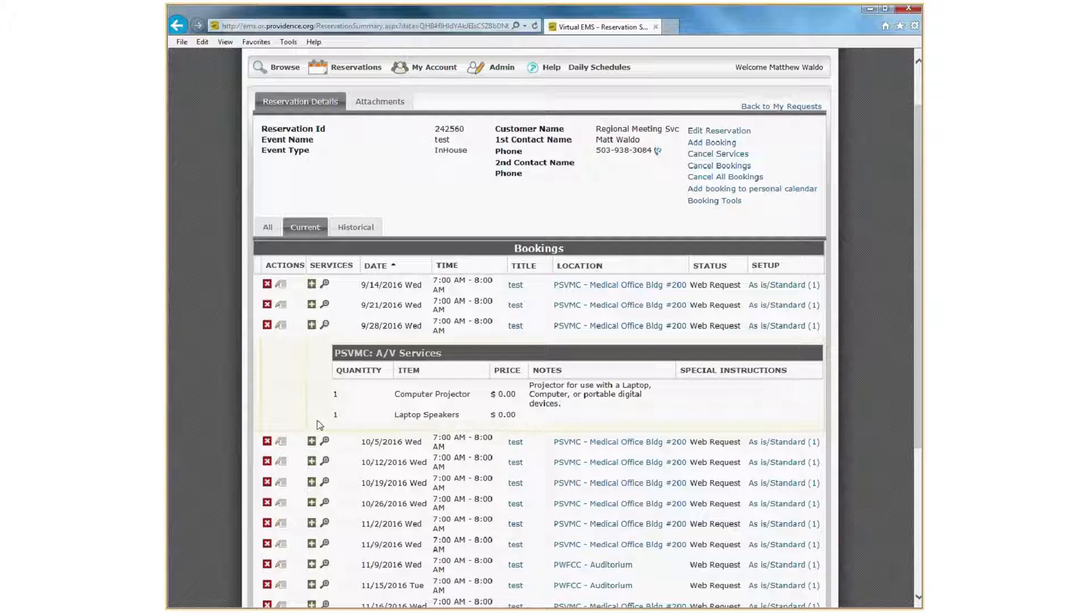
click(311, 325)
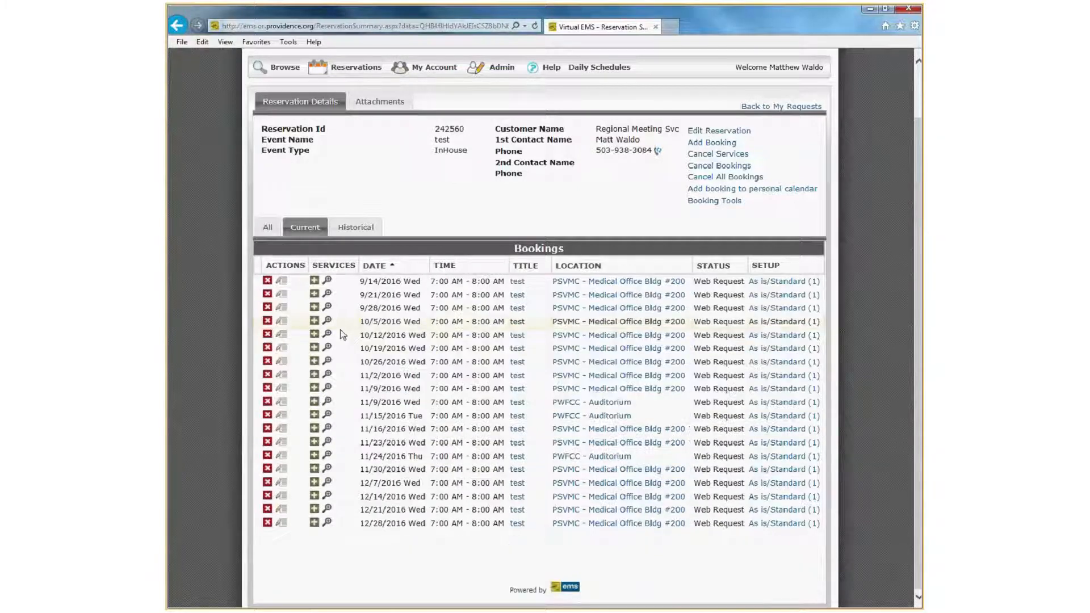
click(314, 401)
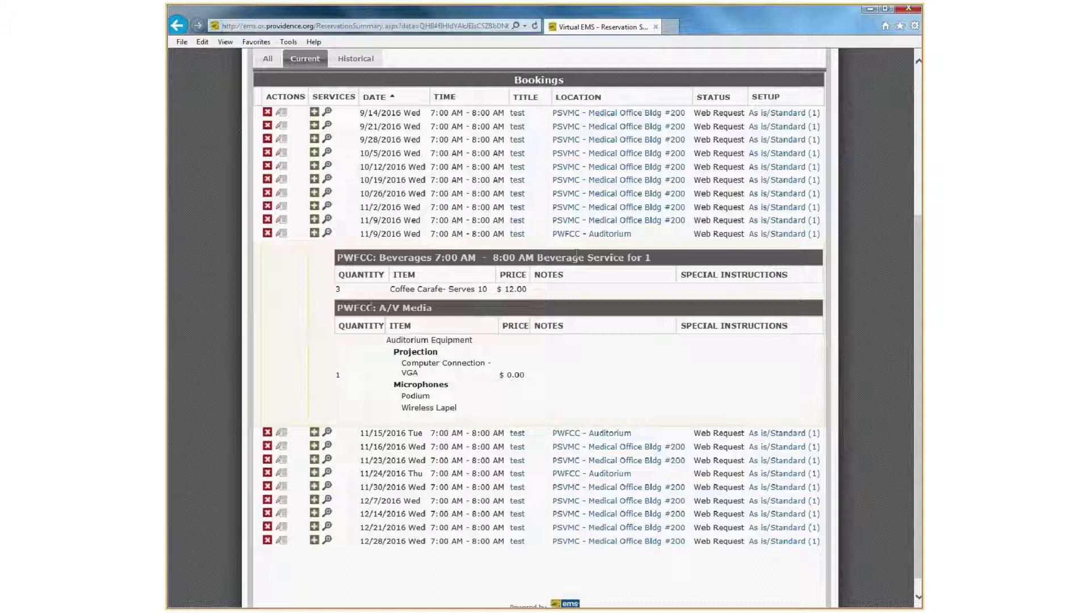
click(328, 234)
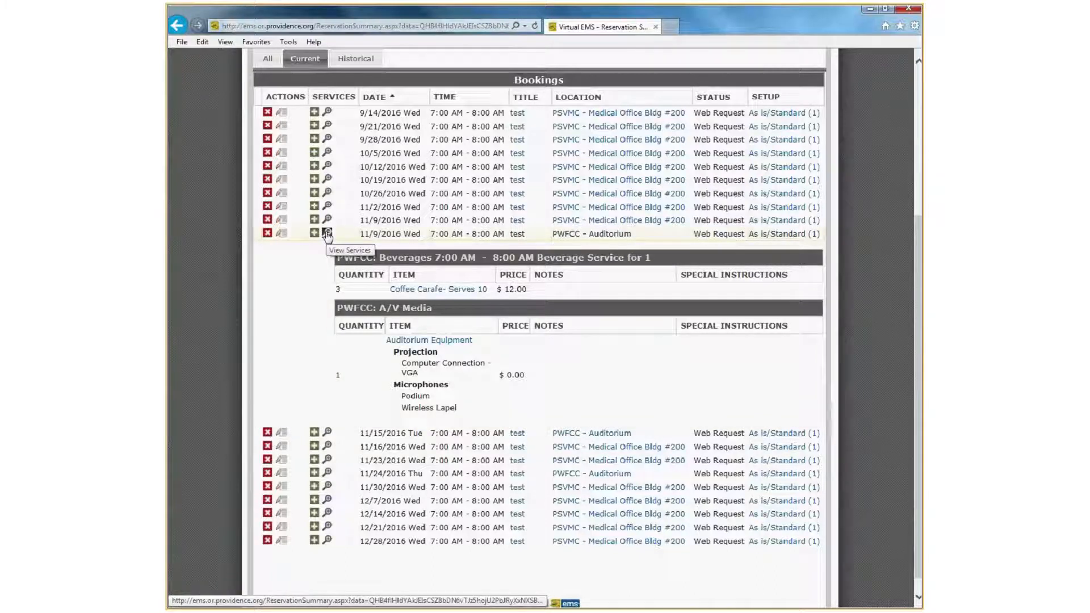